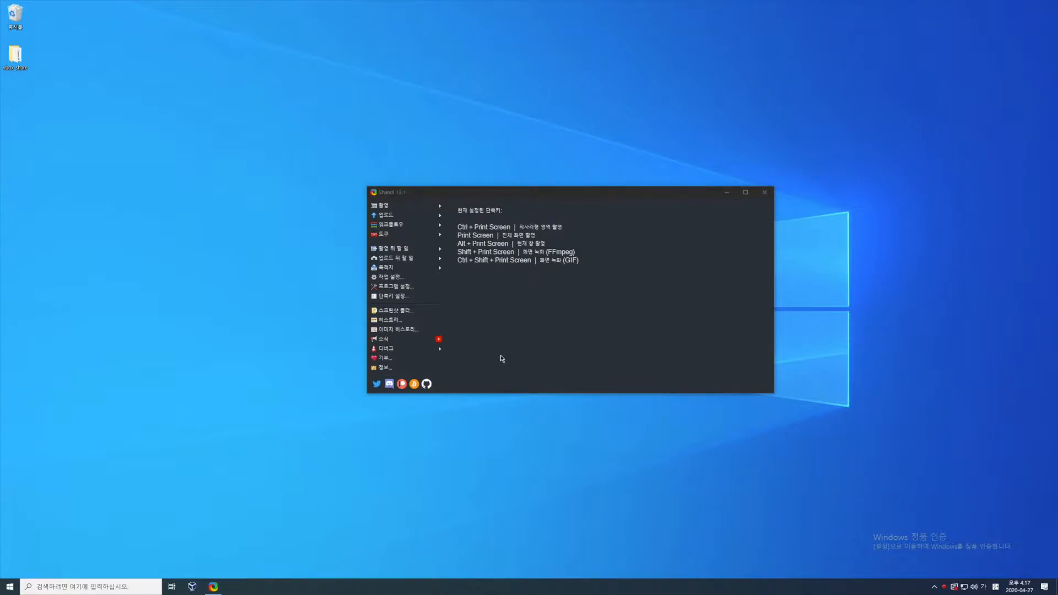
- Open Chrome and search Google for mysql
key("super")
type("chr")
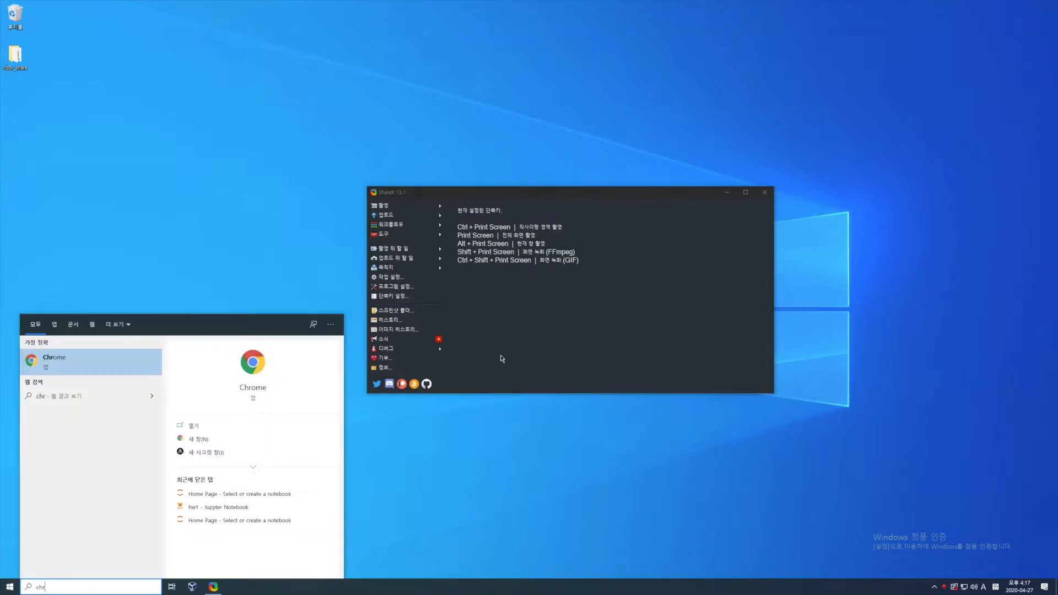
key("Return")
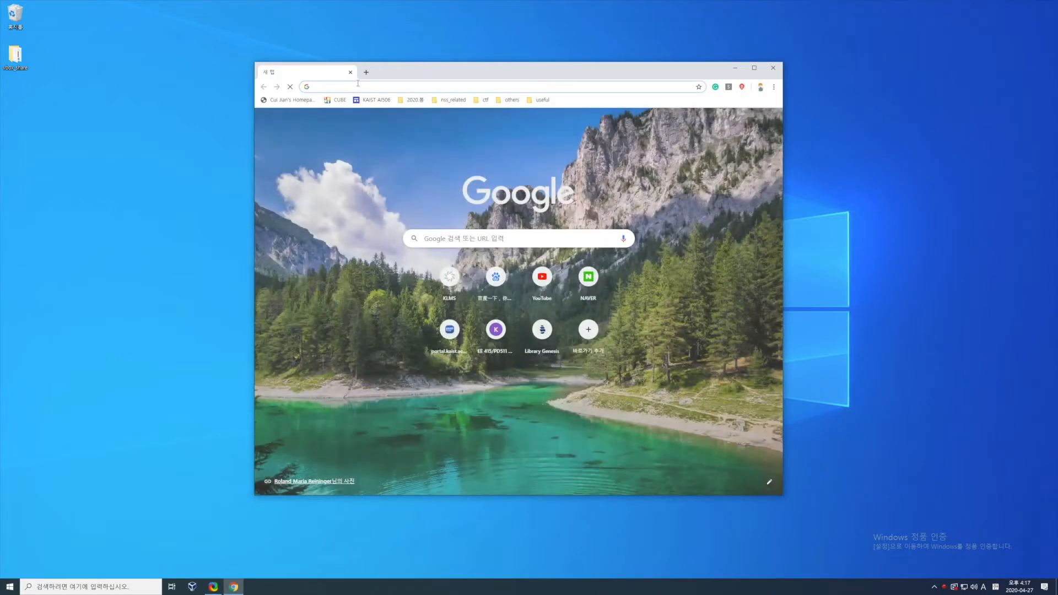
type("mysql")
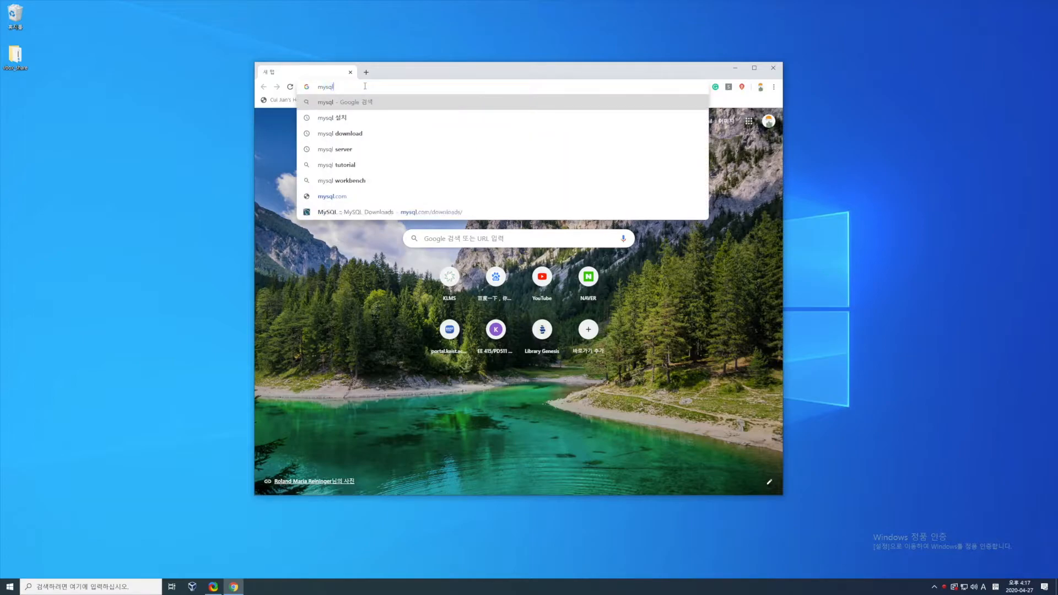
key("Return")
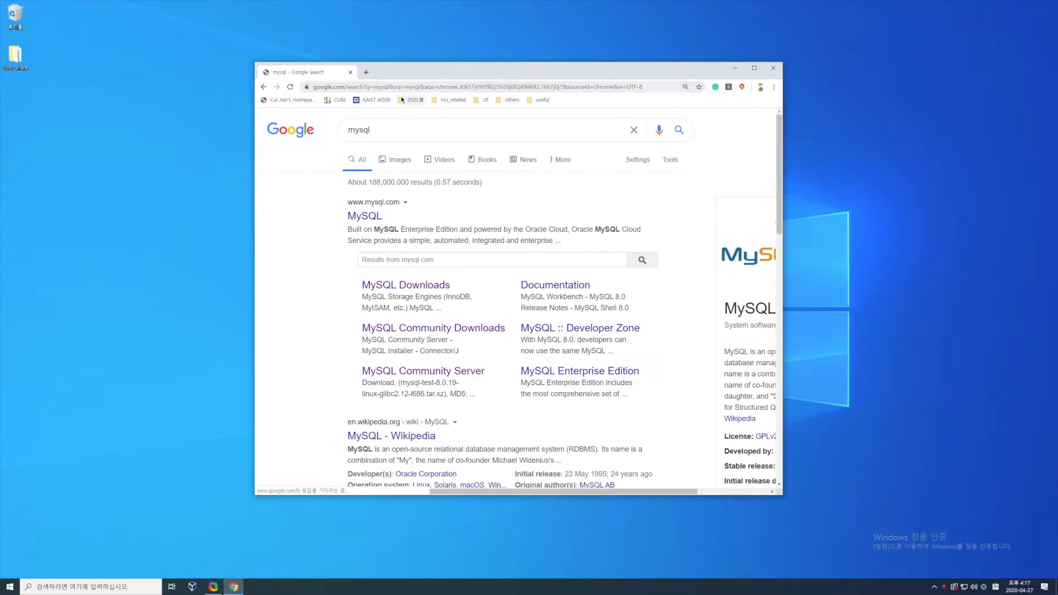
- From MySQL Community Server downloads, download the 398.9M Windows MSI Installer 8.0.19 without logging in to an Oracle account
left_click(420, 332)
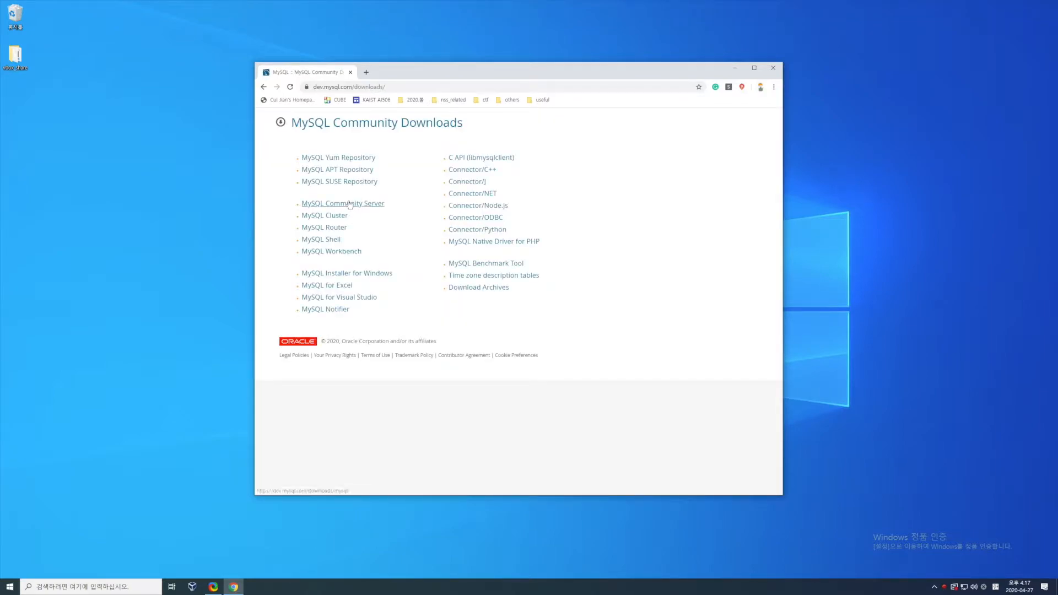
left_click(349, 204)
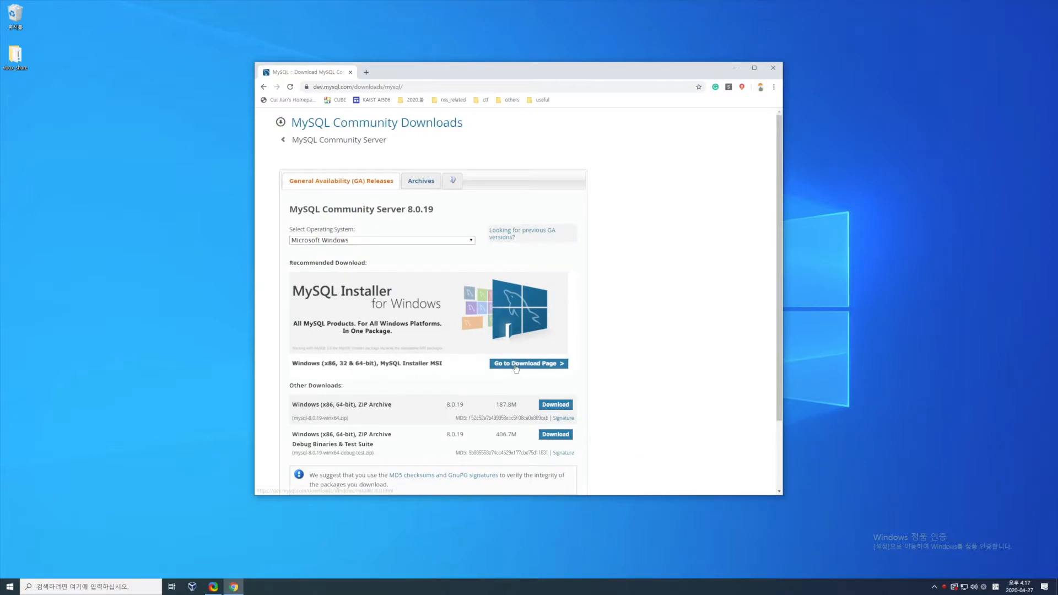
left_click(516, 365)
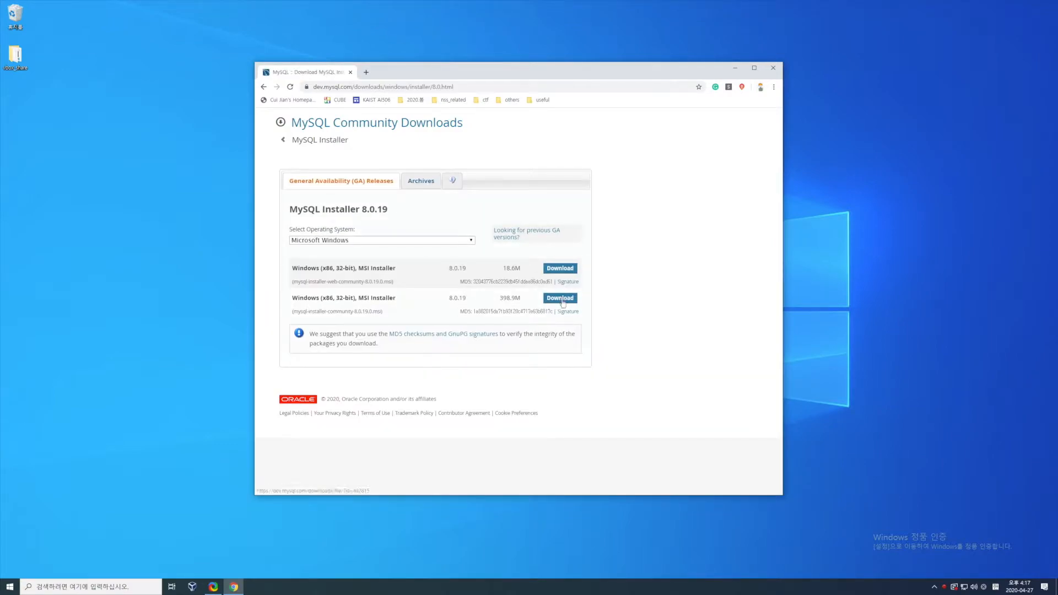
left_click(561, 300)
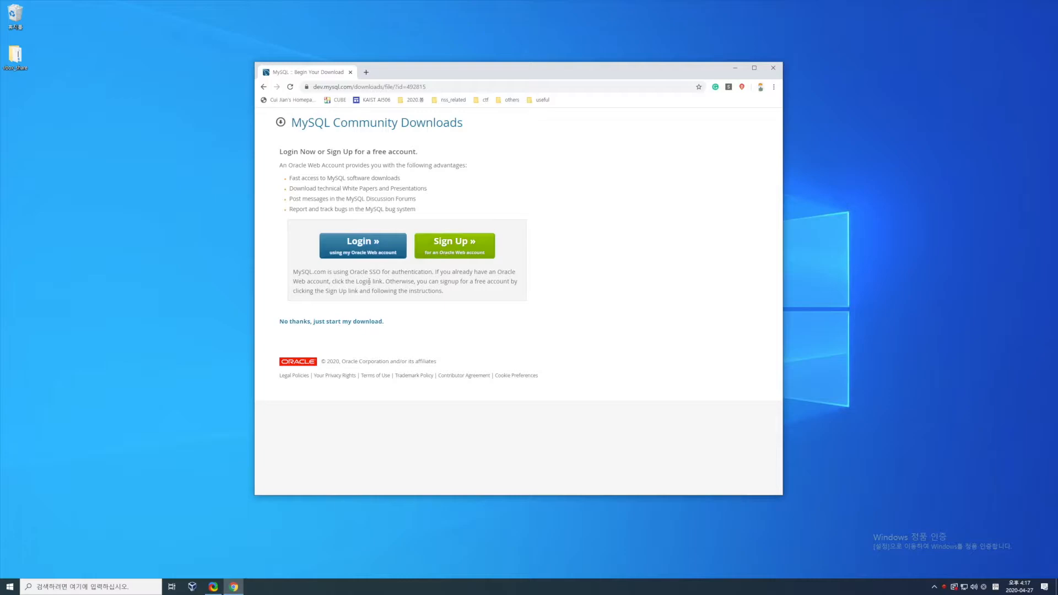
left_click(345, 321)
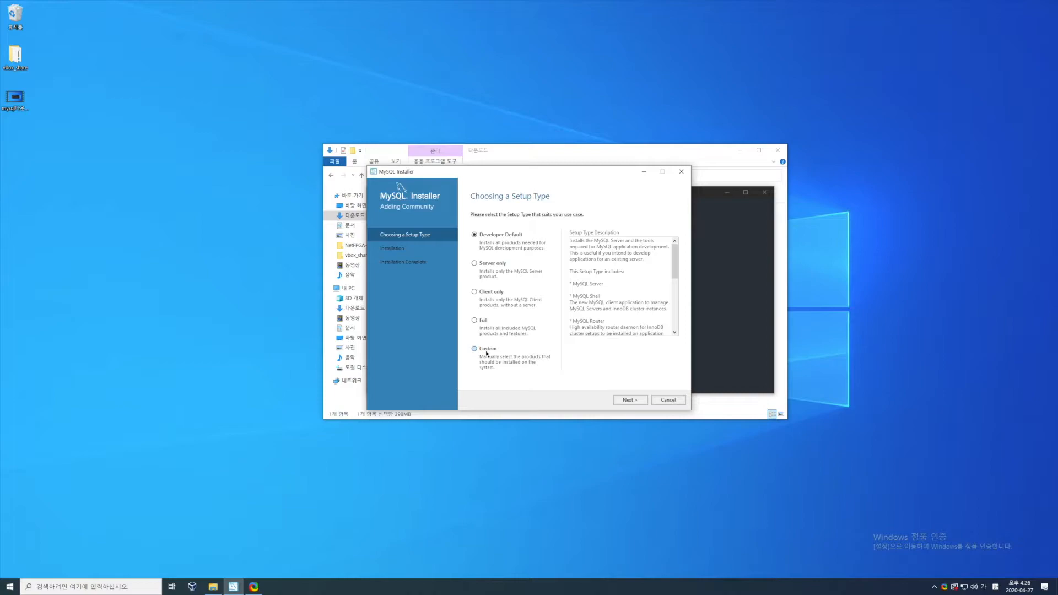
- Choose the Custom setup type and add MySQL Server 8.0.19 - X64 to the products being installed
left_click(487, 351)
left_click(626, 401)
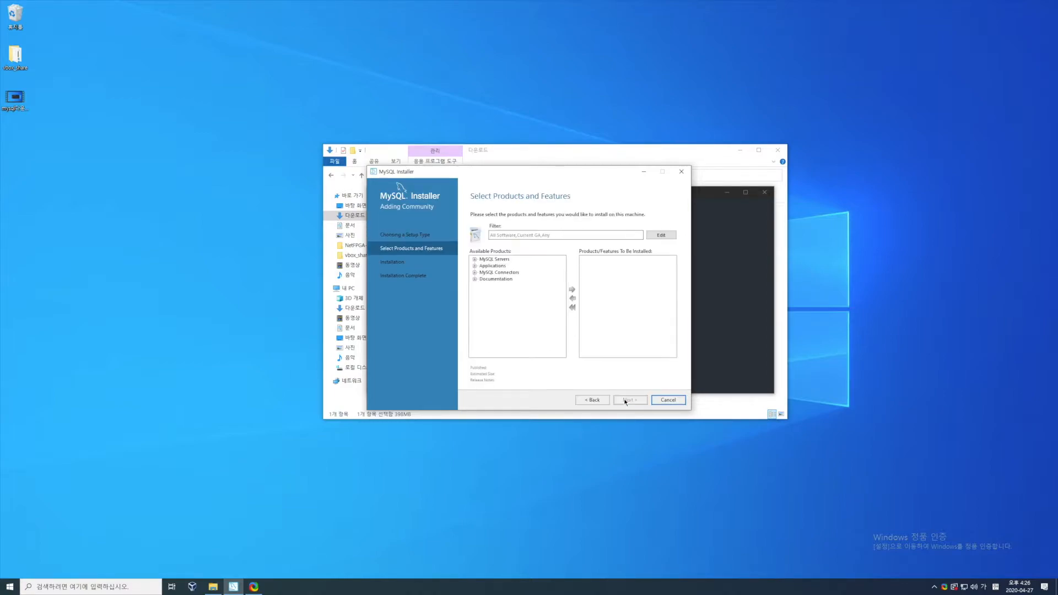
left_click(475, 260)
left_click(483, 266)
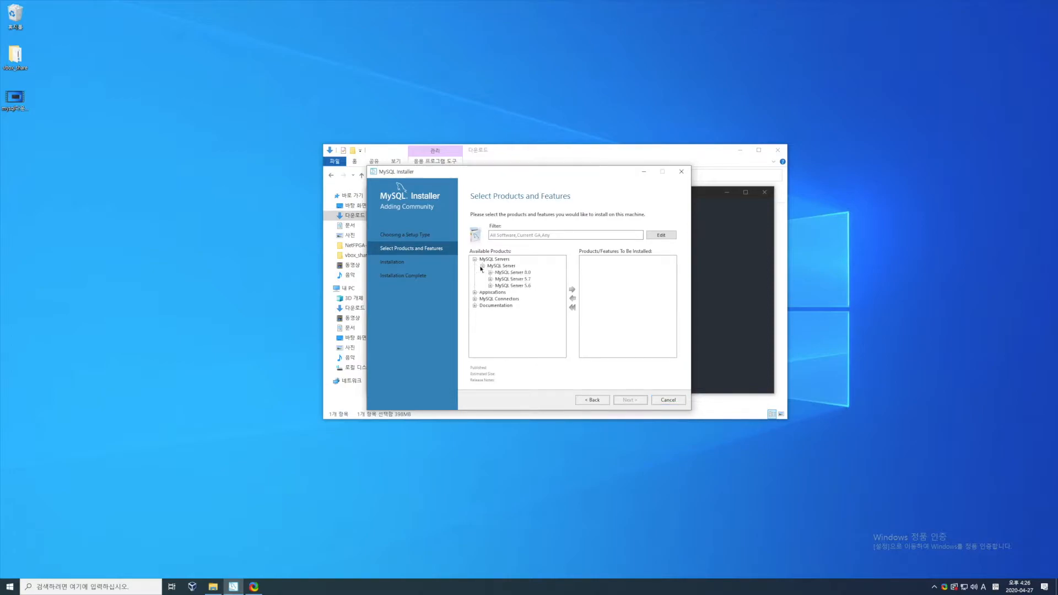
left_click(490, 272)
left_click(519, 267)
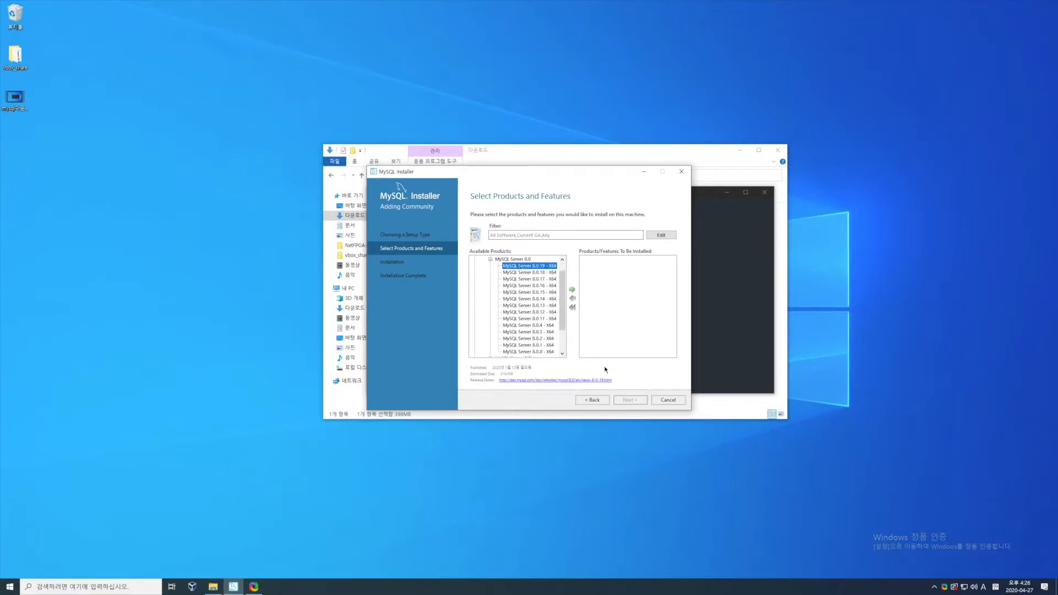
left_click(572, 290)
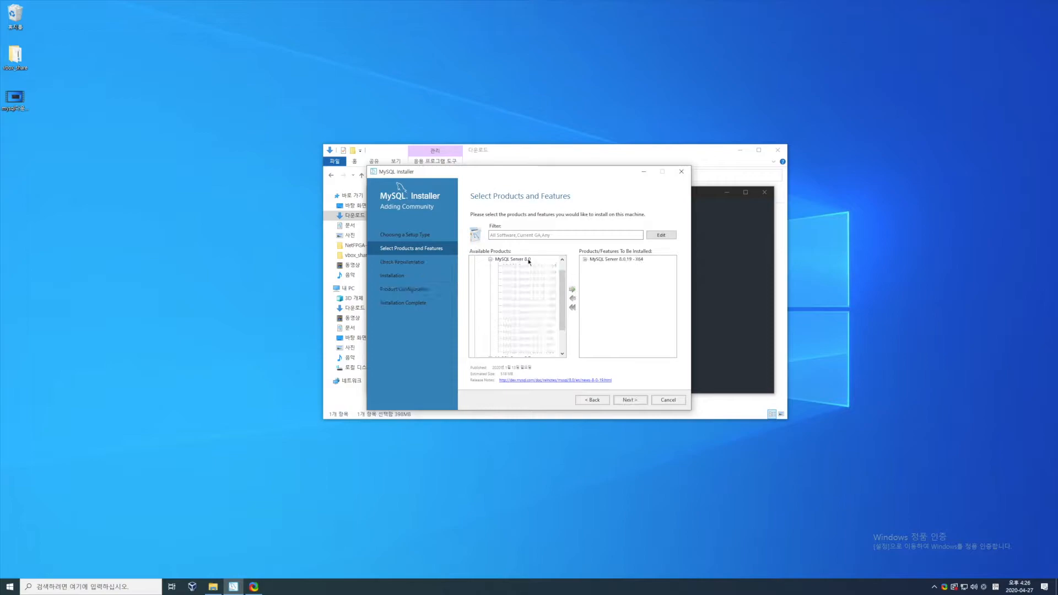
- Add MySQL Workbench 8.0.19 - X64 from the available applications to the products being installed
left_click(491, 260)
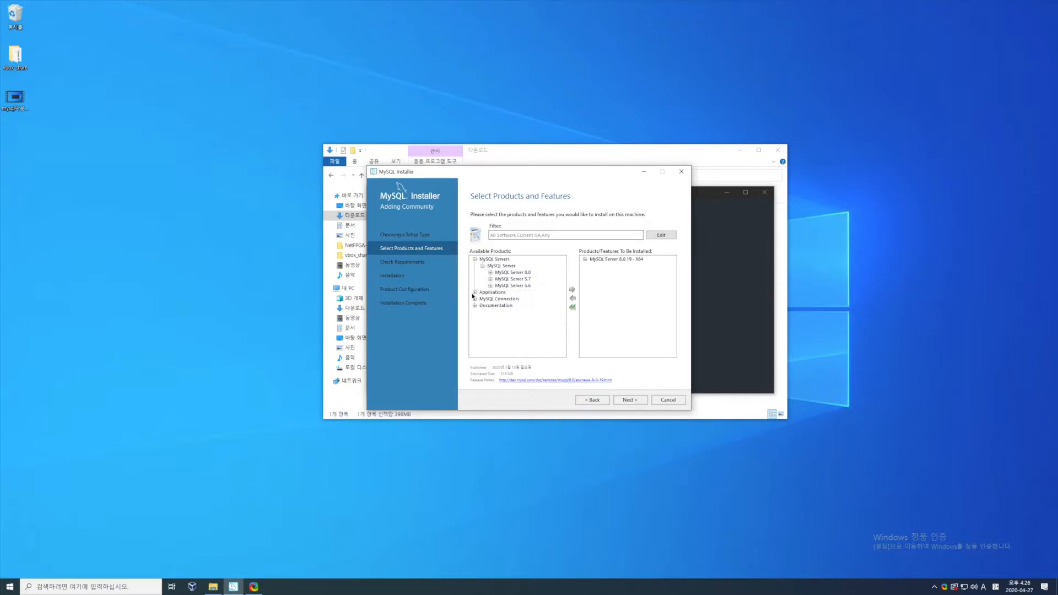
left_click(475, 292)
left_click(482, 299)
left_click(490, 306)
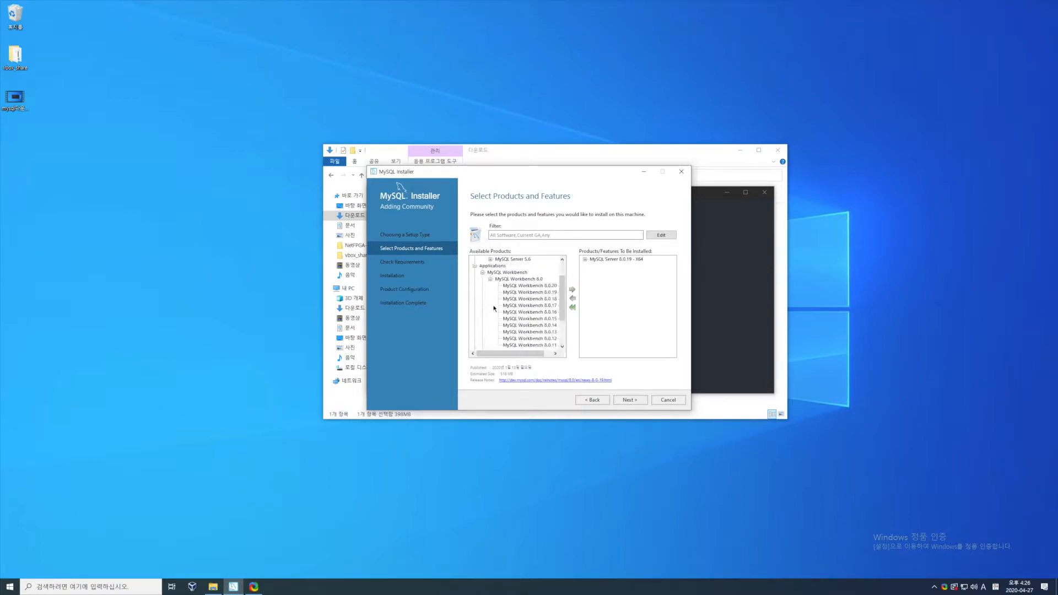
left_click(521, 292)
left_click(573, 290)
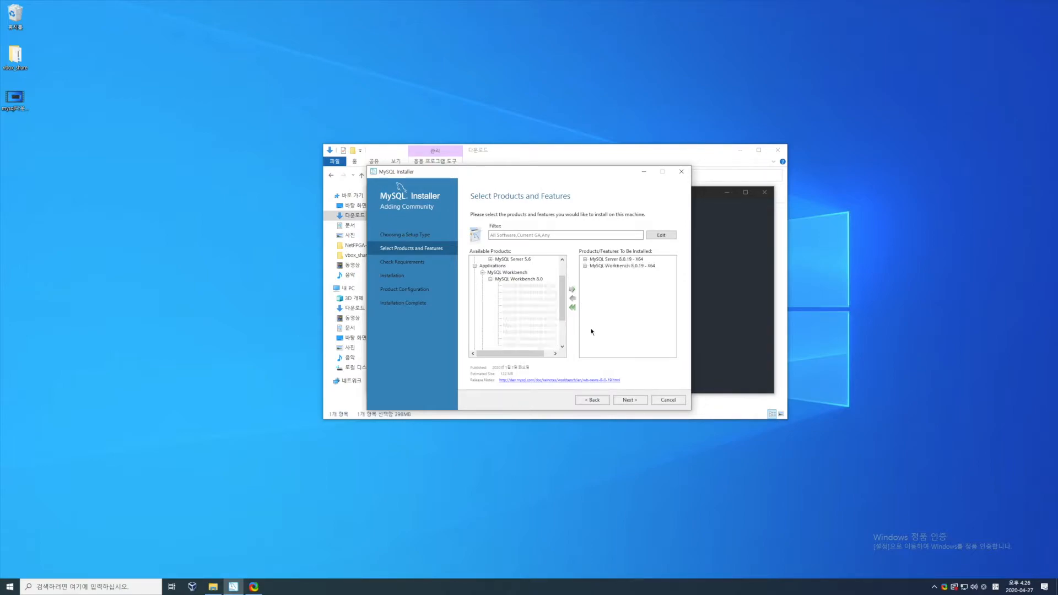
- Install the Microsoft Visual C++ 2019 requirement for the selected products and continue to the installation page
left_click(630, 400)
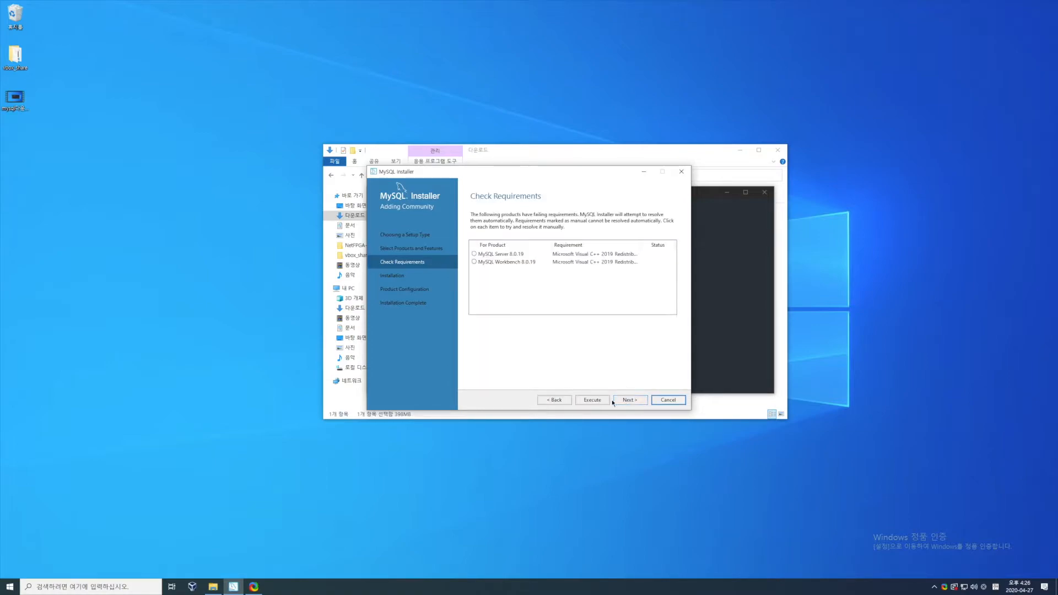
left_click(593, 400)
left_click(694, 454)
left_click(634, 402)
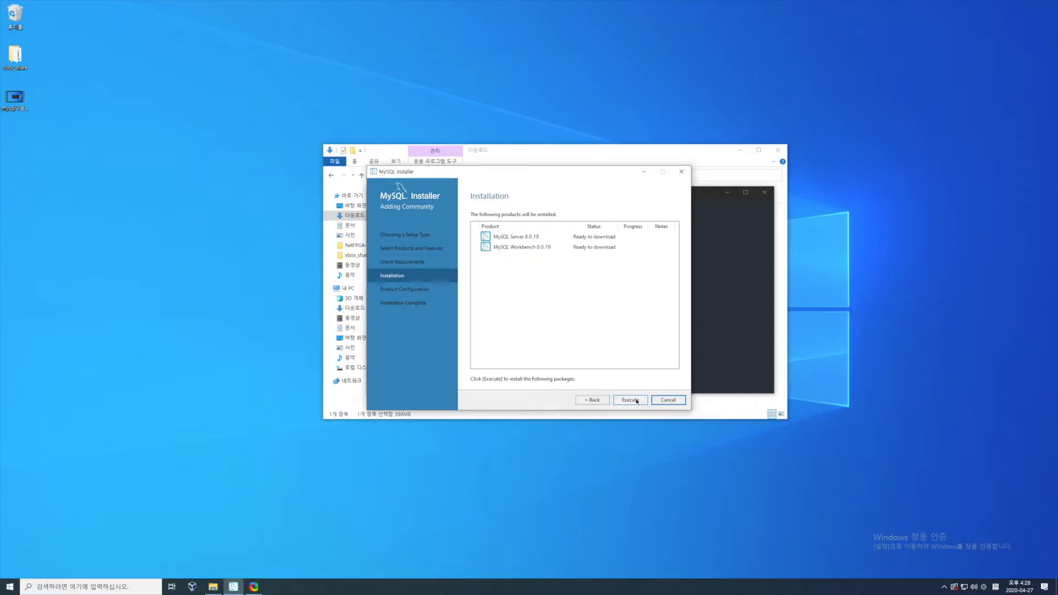
- Install MySQL Server 8.0.19 and MySQL Workbench 8.0.19, and start the server's configuration wizard
left_click(631, 400)
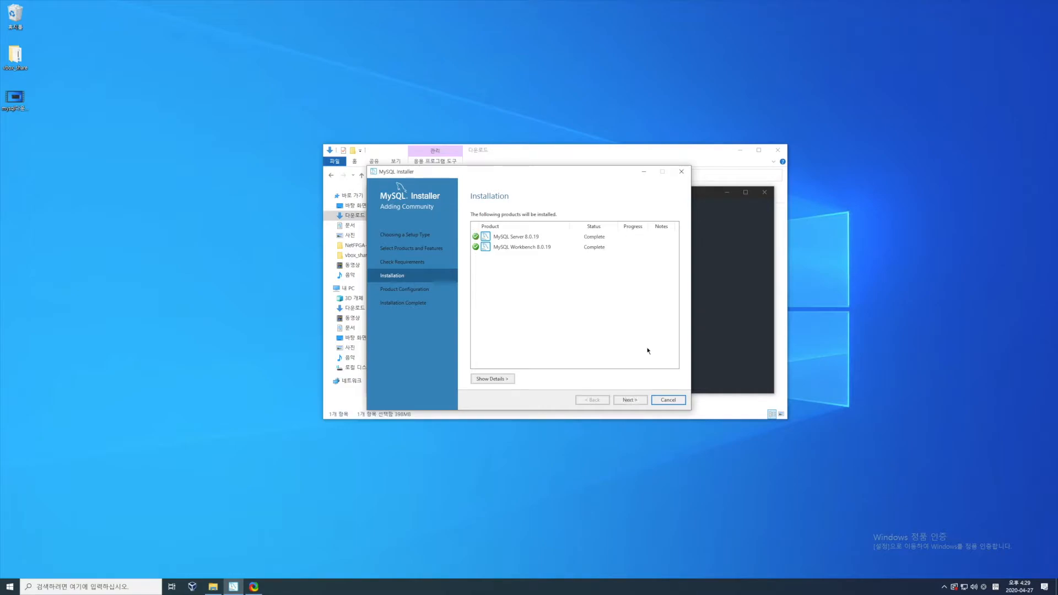
left_click(636, 401)
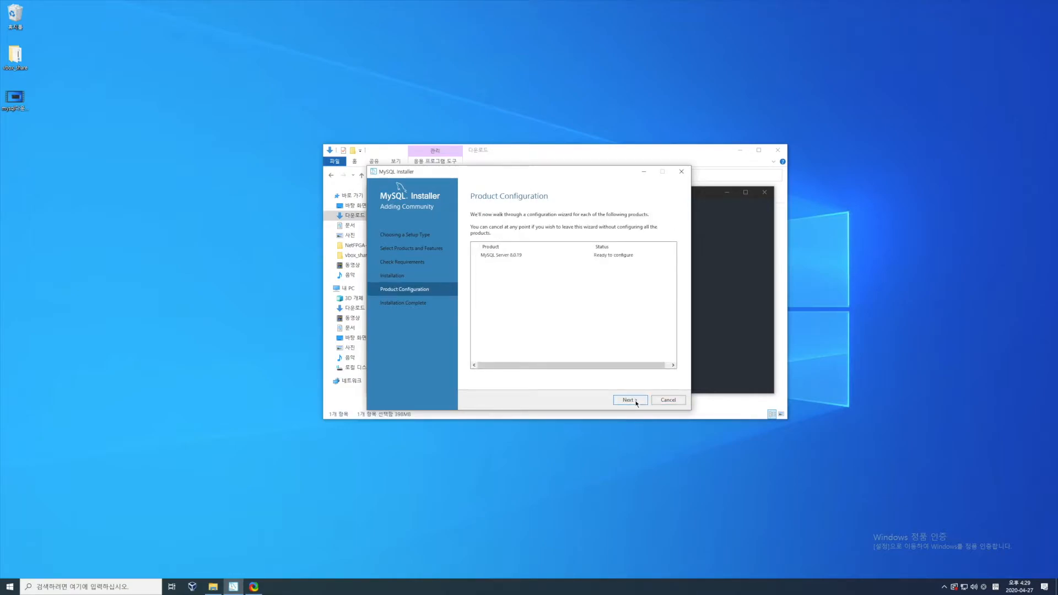
left_click(637, 401)
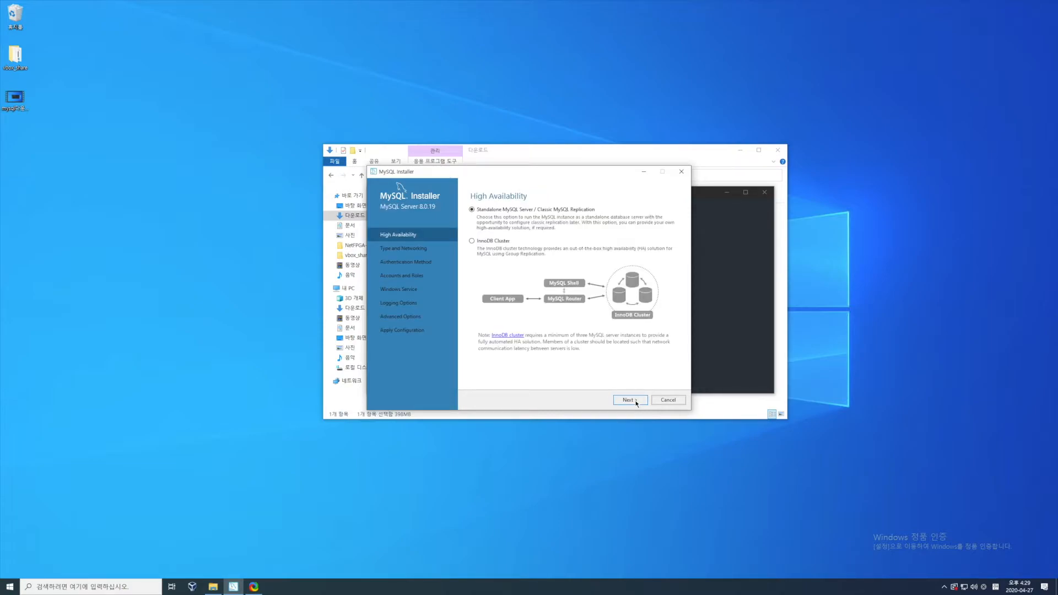
- Accept a standalone MySQL Server of type Development Computer on port 3306 with strong password encryption
left_click(637, 401)
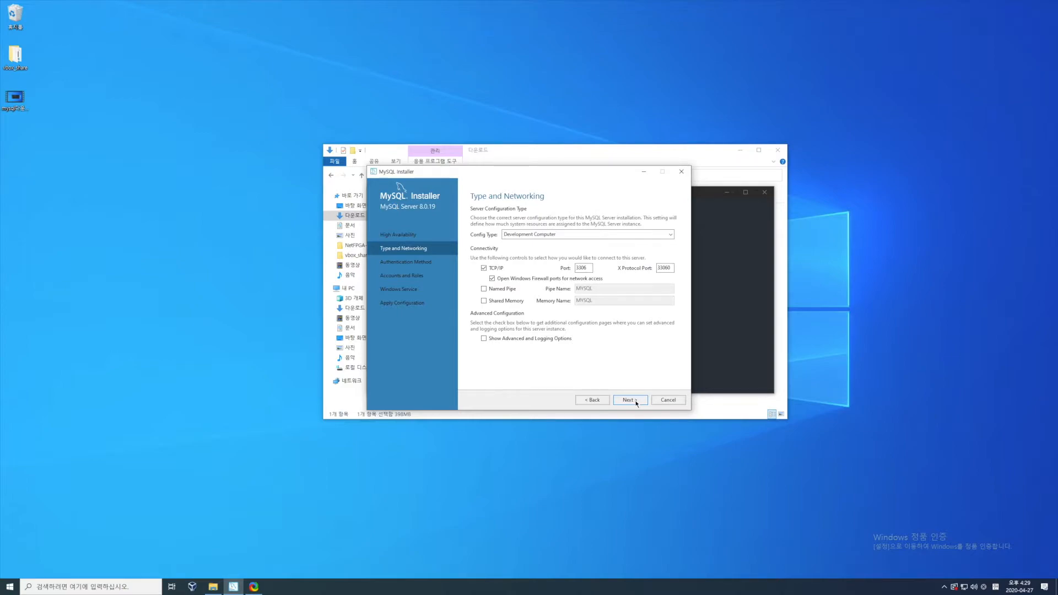
left_click(637, 401)
left_click(636, 401)
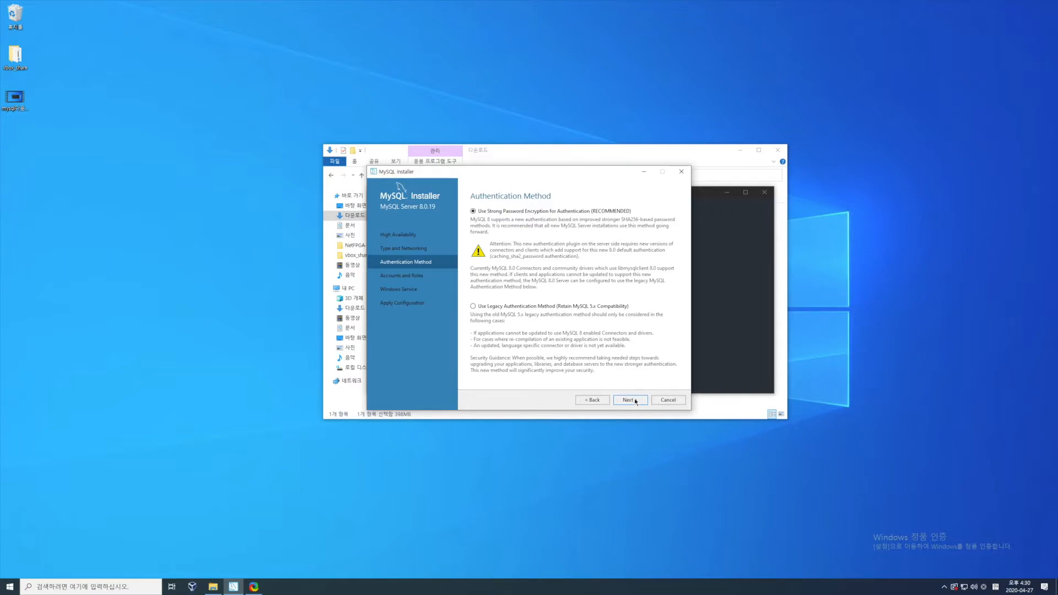
left_click(635, 402)
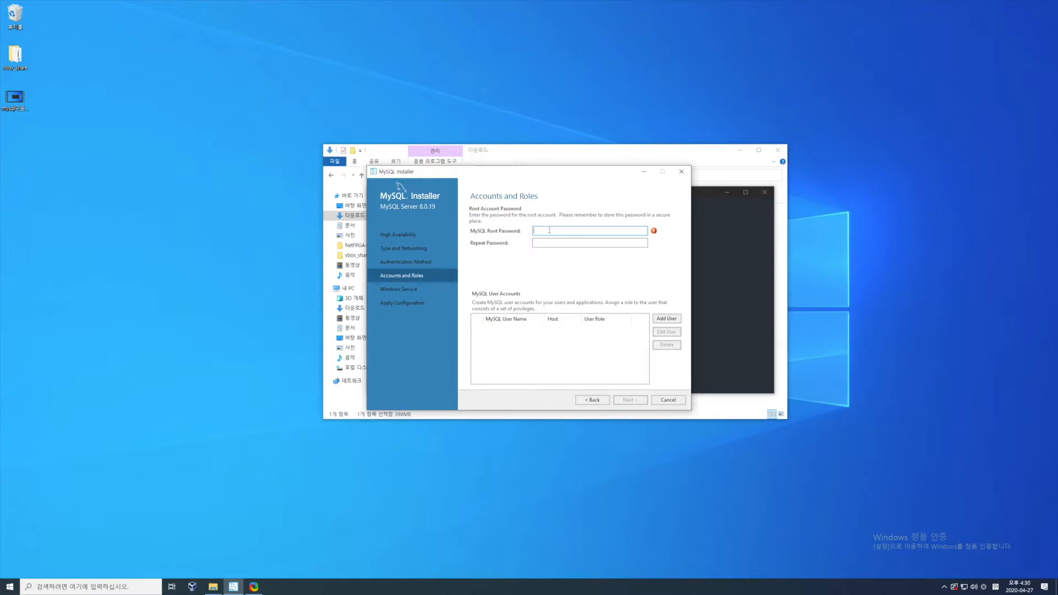
- Enter the MySQL root password, repeat it, and continue to the Windows service settings
type("1231234567890")
key("Tab")
type("1234567890")
left_click(629, 402)
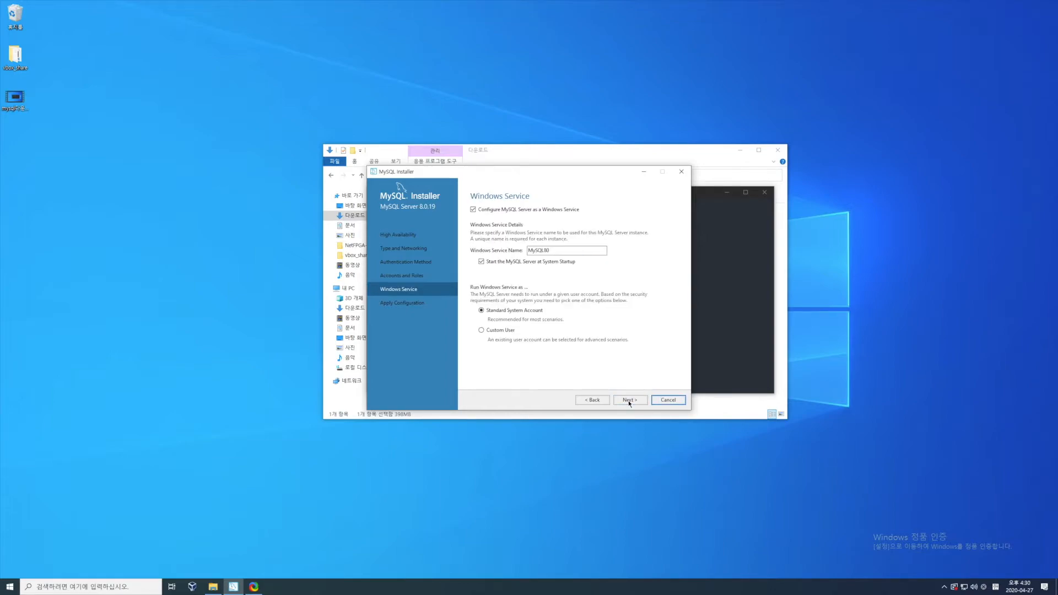
- Accept the MySQL80 Windows service with the Standard System Account and apply the server configuration
left_click(629, 402)
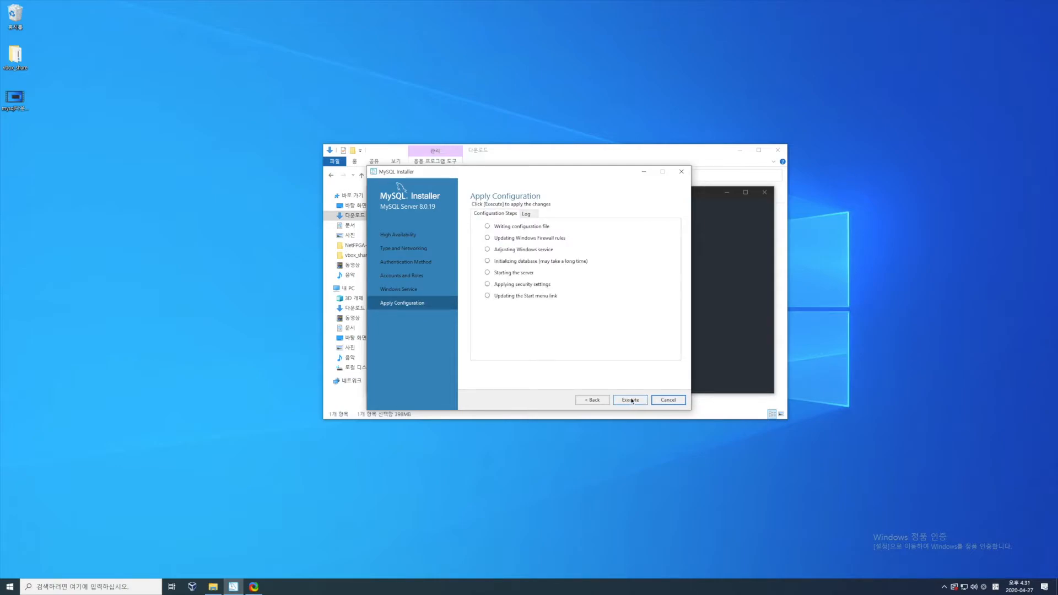
left_click(631, 400)
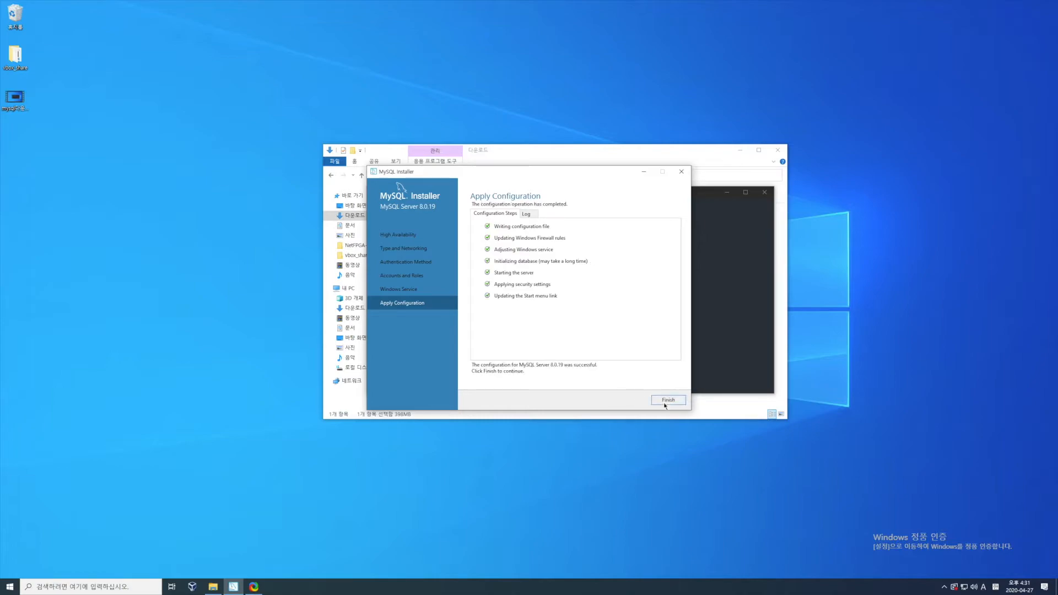
left_click(666, 402)
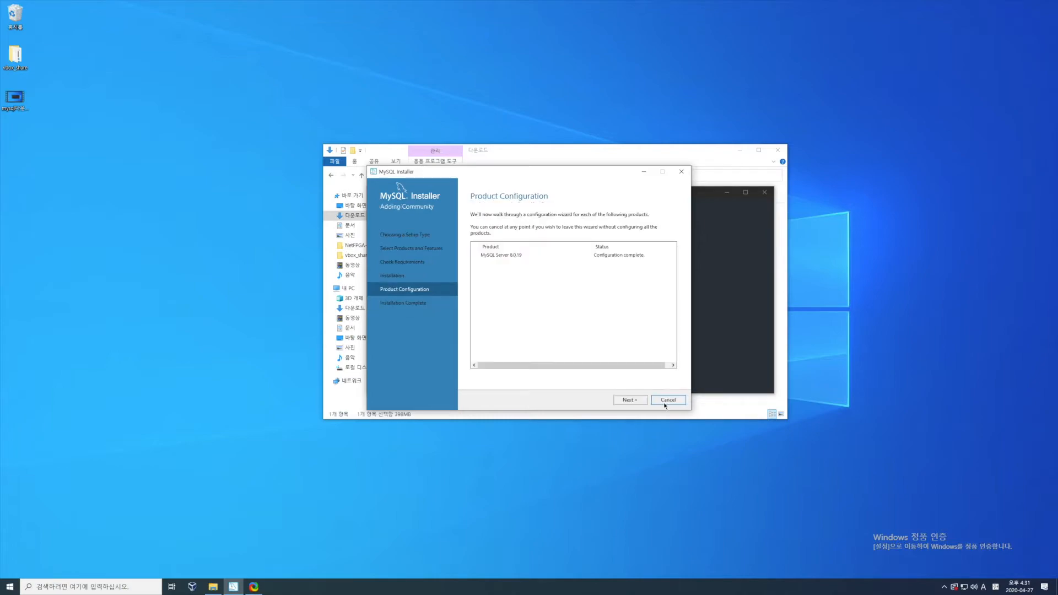
- Finish the MySQL installation with Workbench set to start after setup, and bring the Workbench window forward
left_click(634, 401)
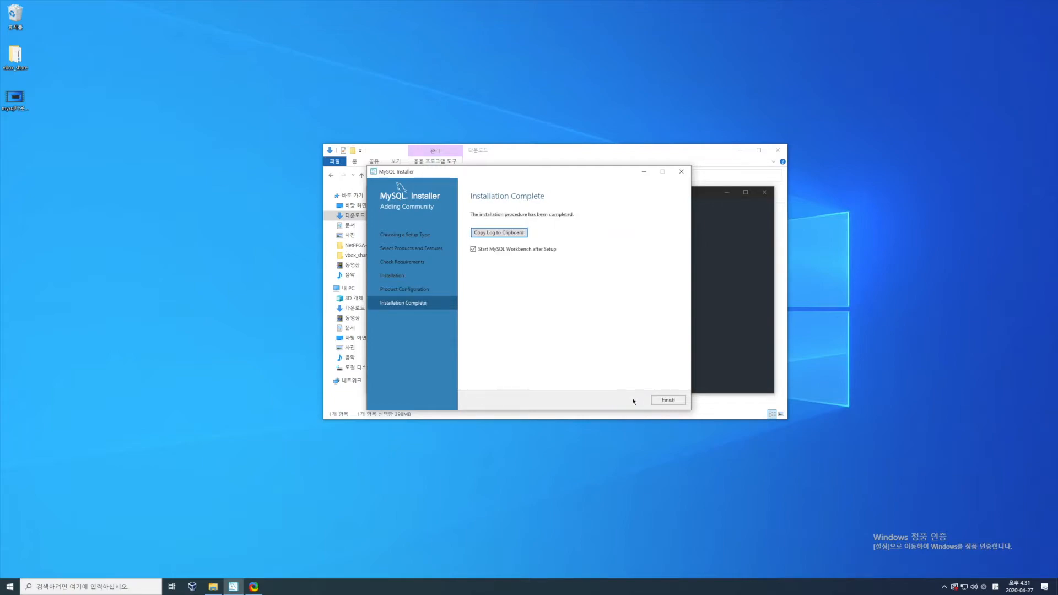
left_click(668, 401)
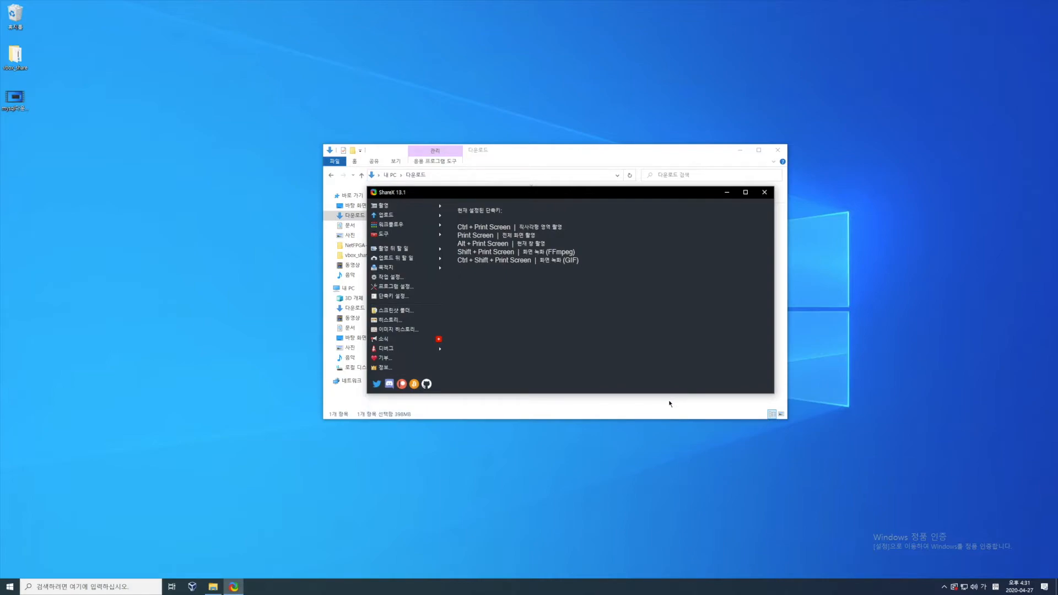
left_click(945, 587)
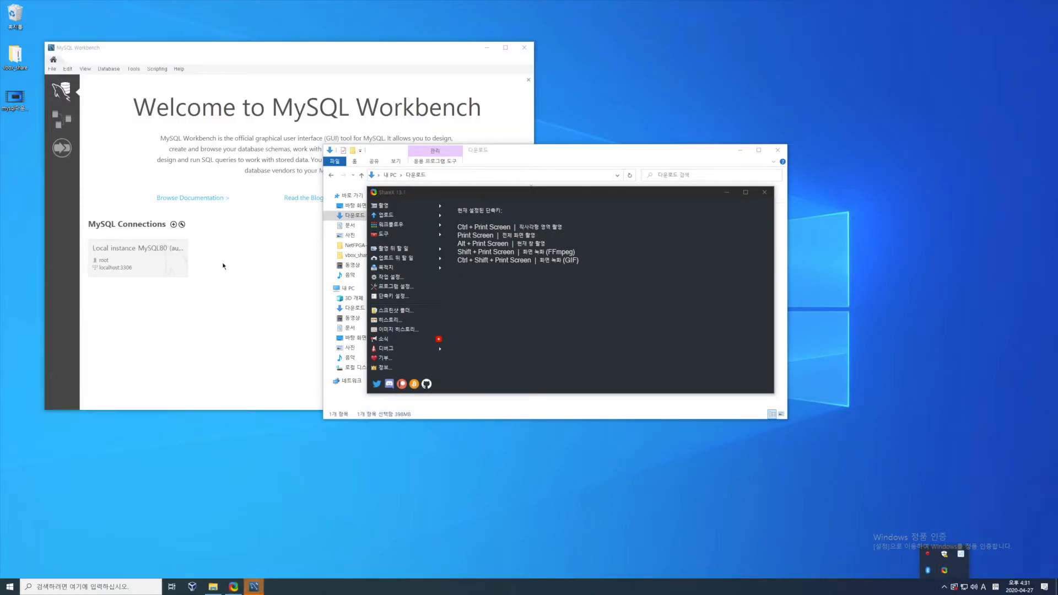
left_click(250, 290)
left_click_drag(267, 41, 469, 96)
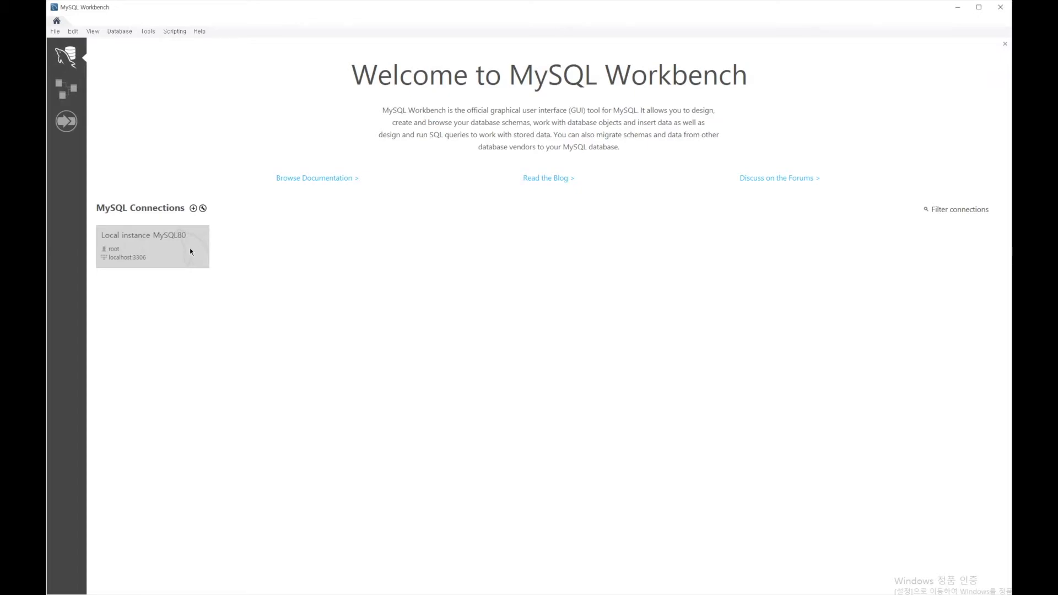
- Connect to the Local instance MySQL80 as root by entering the account password
left_click(146, 256)
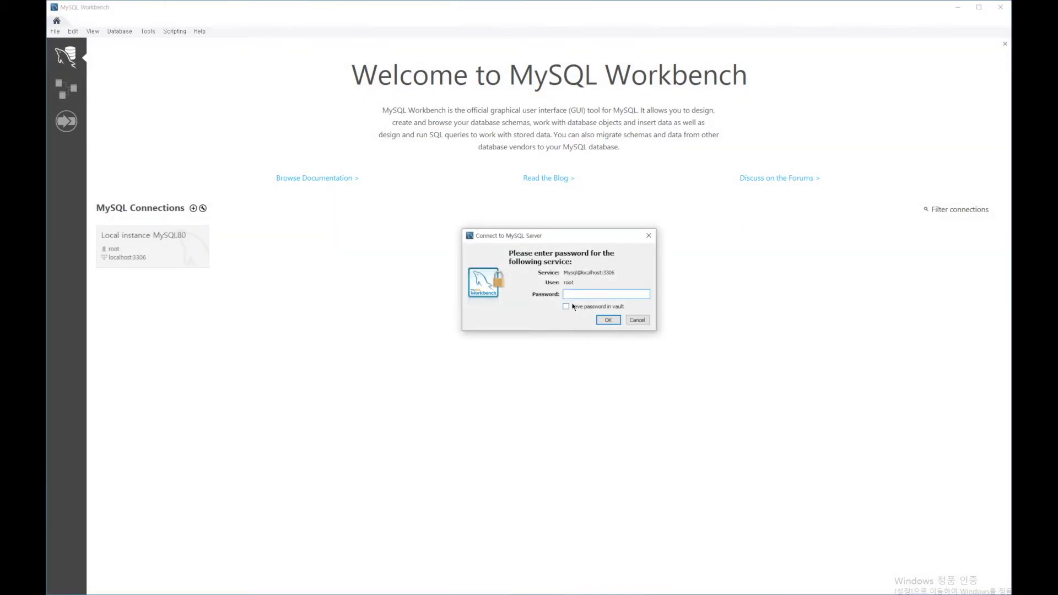
type("********")
key("Return")
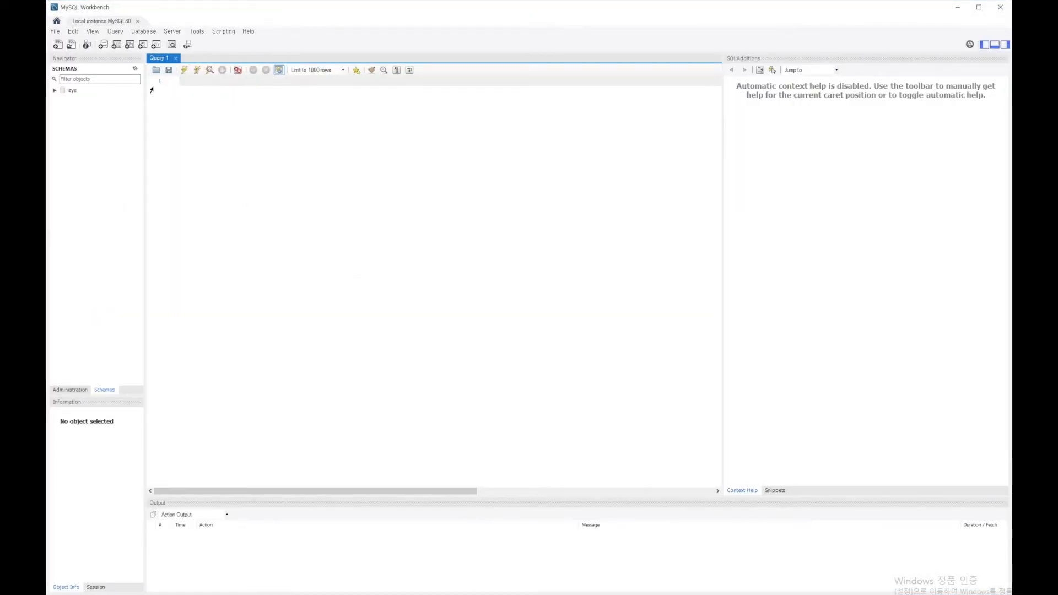
- Start a new schema on the server and name it my_db
left_click(70, 109)
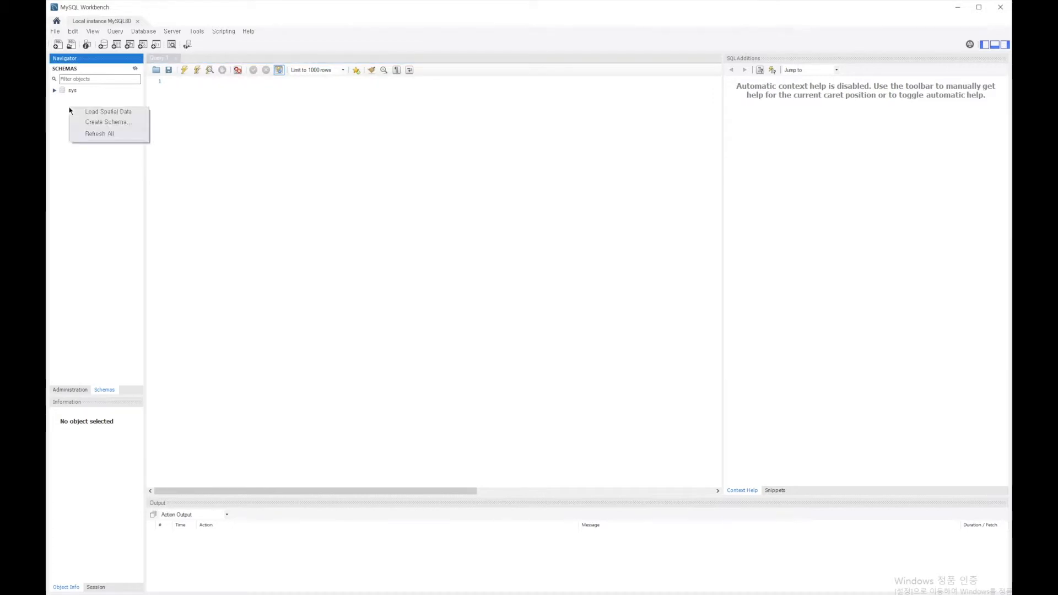
right_click(70, 109)
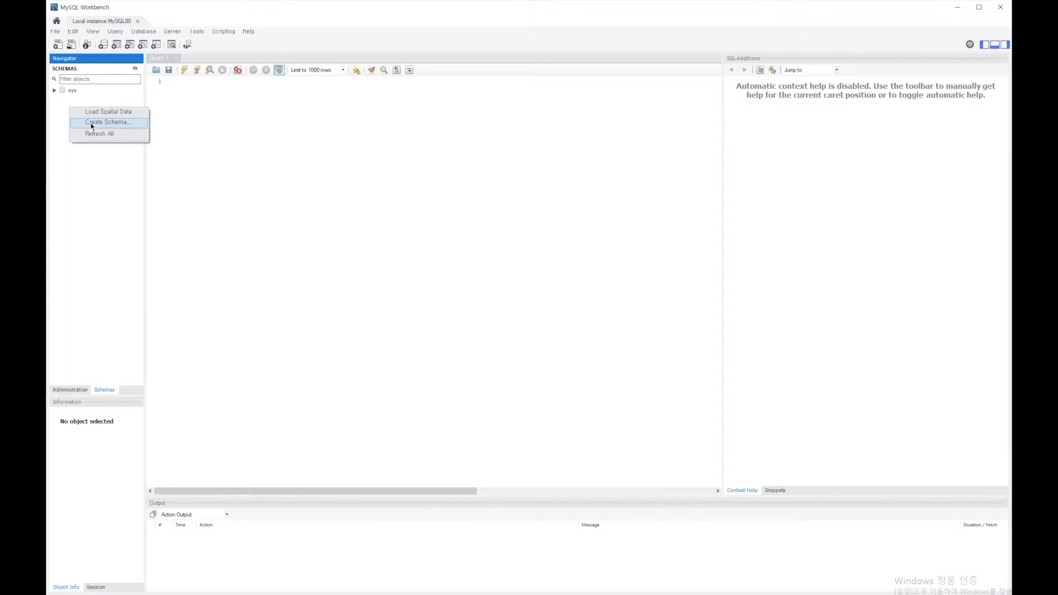
left_click(90, 123)
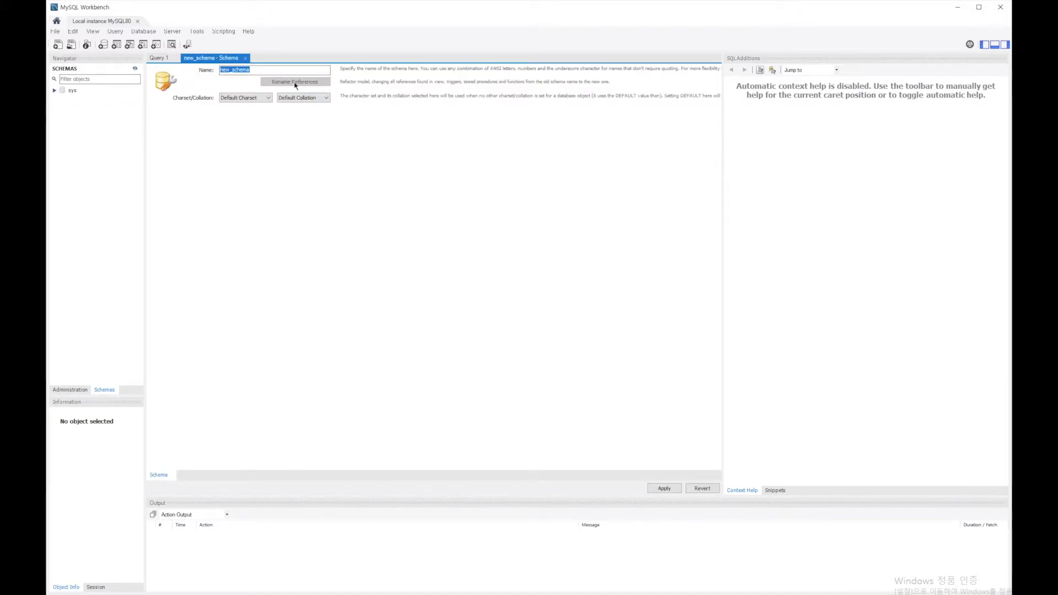
type("my")
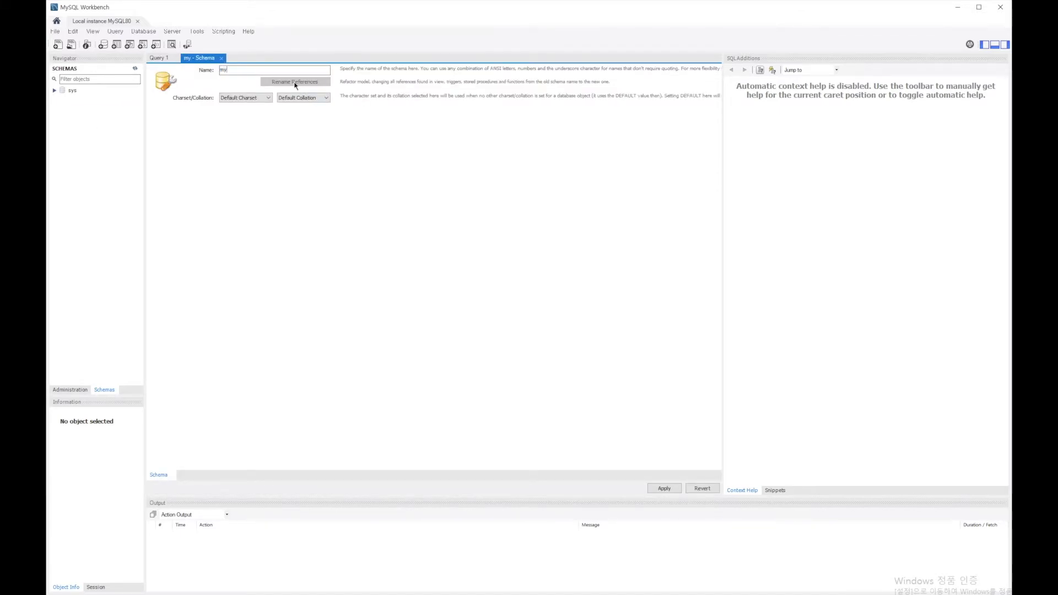
type("_")
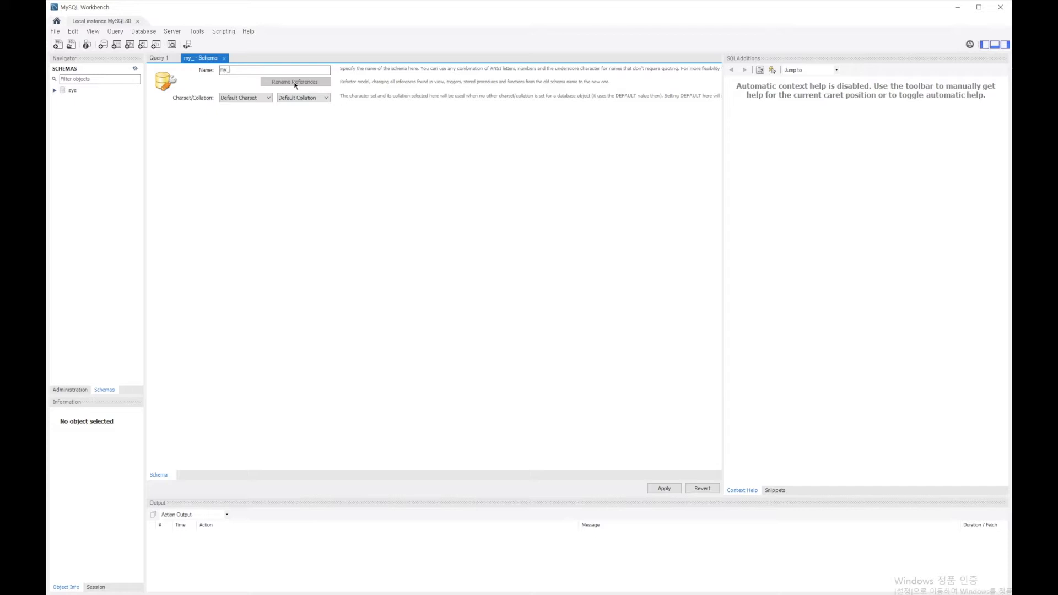
type("db")
- Apply the SQL script that creates the my_db schema, finish, and close the schema editor
left_click(665, 489)
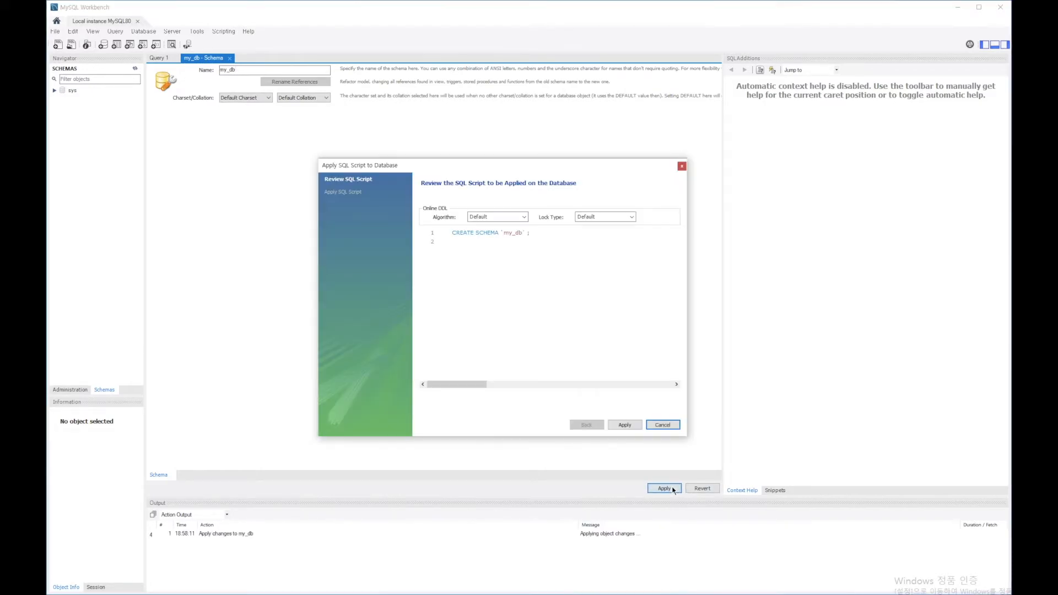
left_click(624, 427)
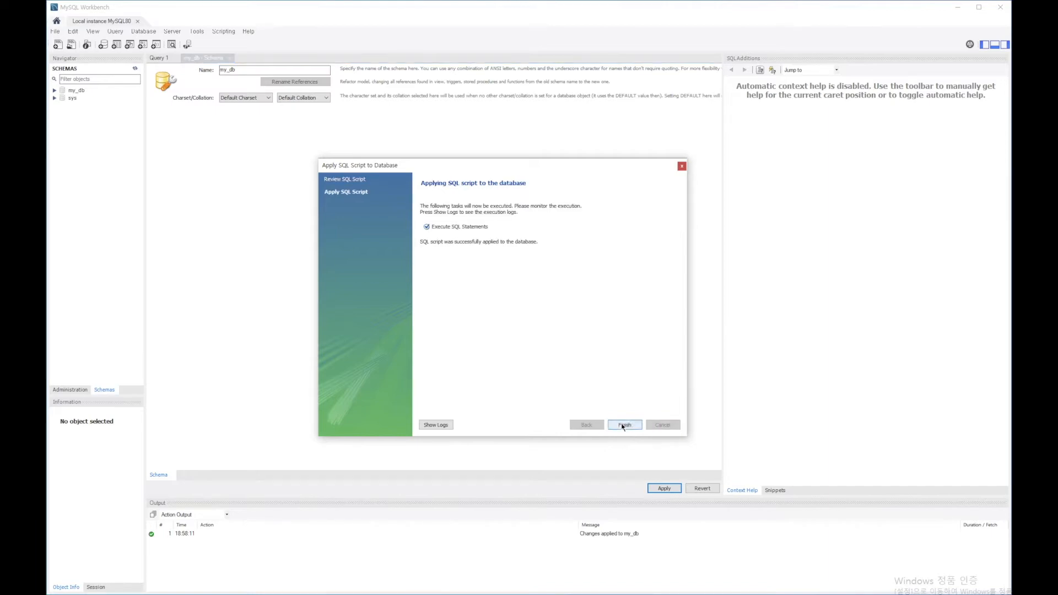
left_click(624, 425)
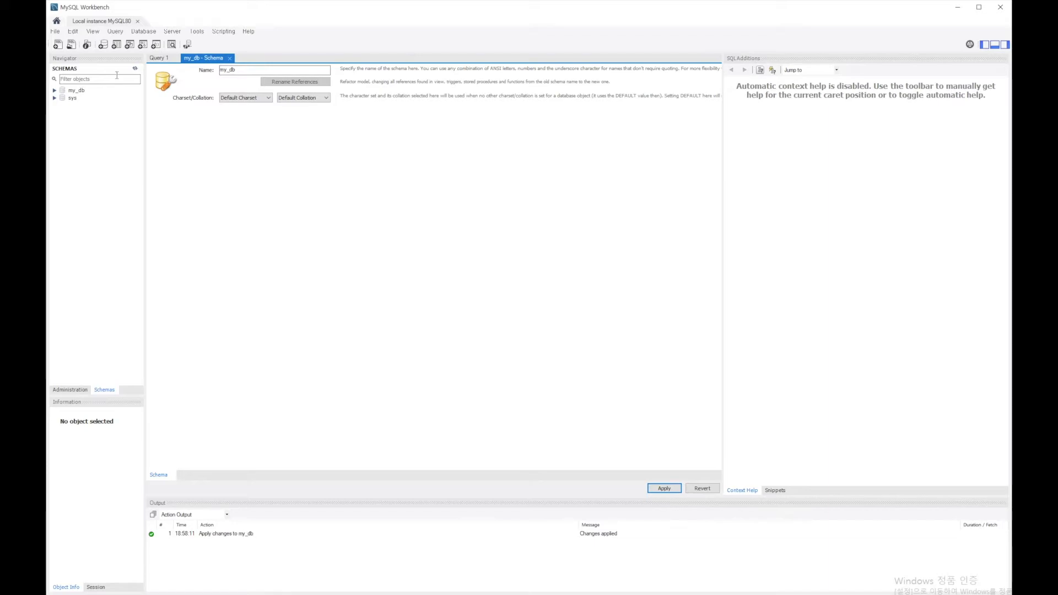
left_click(231, 59)
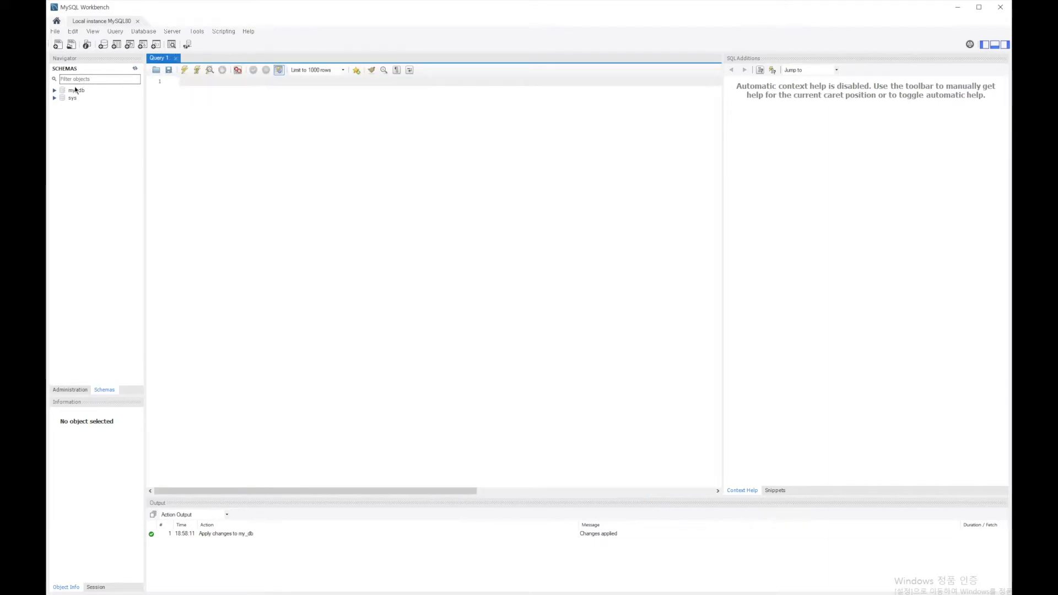
- Start a new table in the my_db schema and name it student_info
left_click(55, 91)
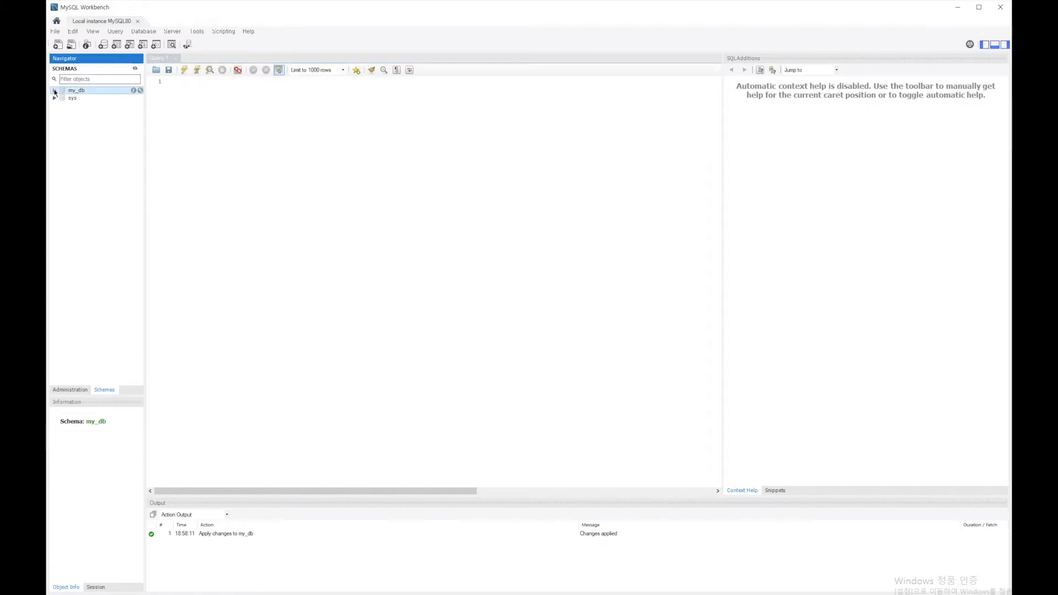
left_click(55, 92)
left_click(70, 102)
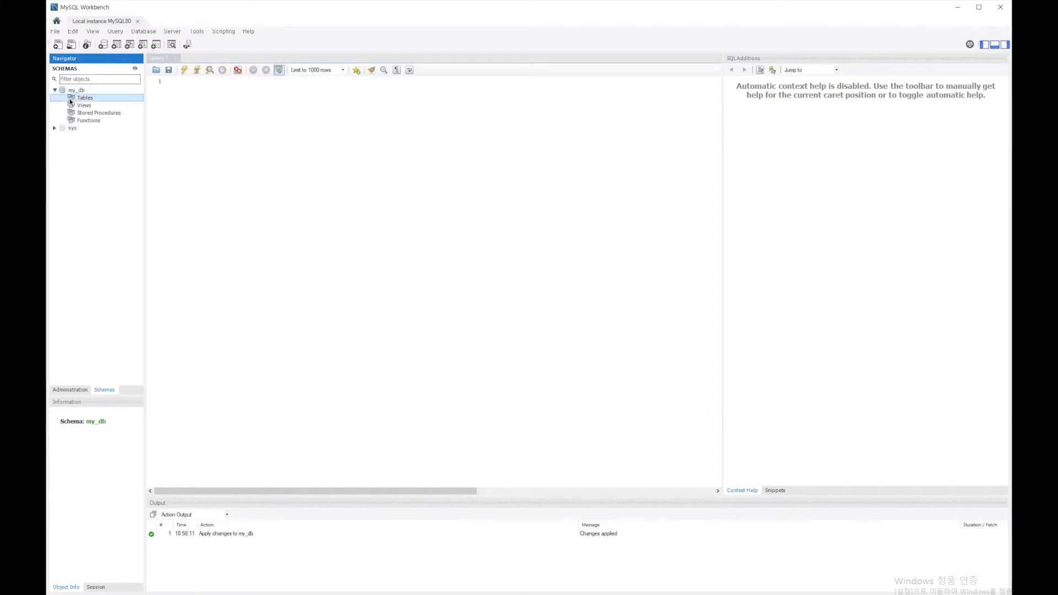
right_click(71, 101)
left_click(91, 104)
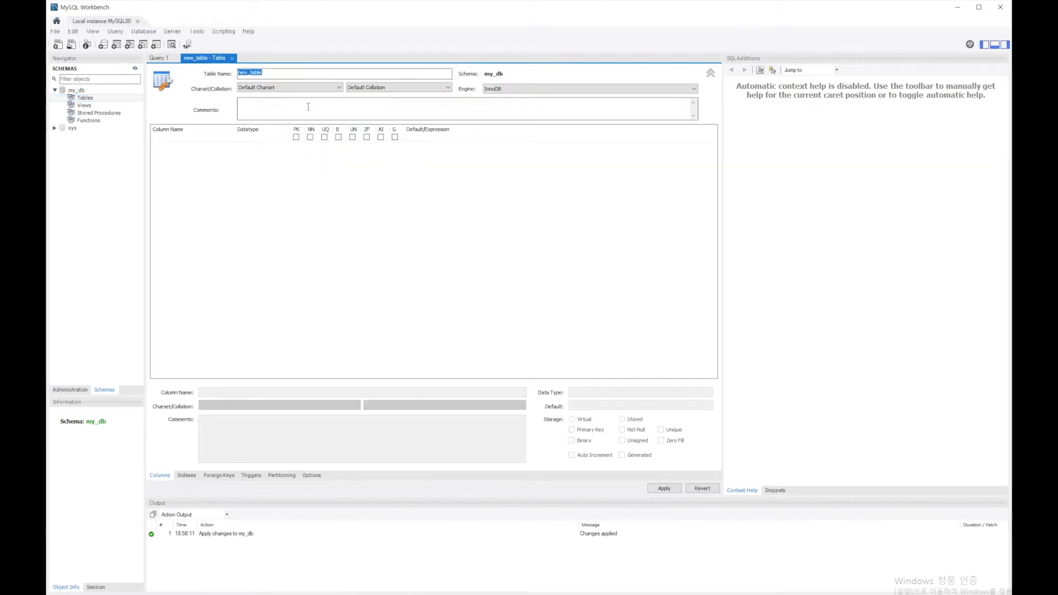
type("studen")
type("t_info")
- Add an id column as INT, primary key and not null, and a name column as VARCHAR(45) to the student_info table
left_click(208, 139)
left_click(208, 138)
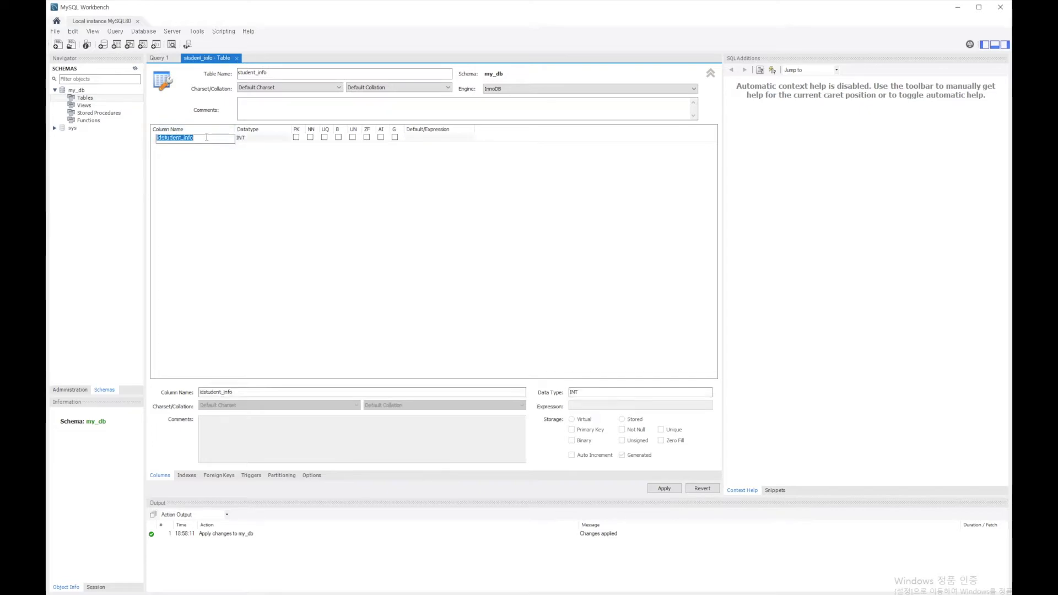
type("s")
key("Return")
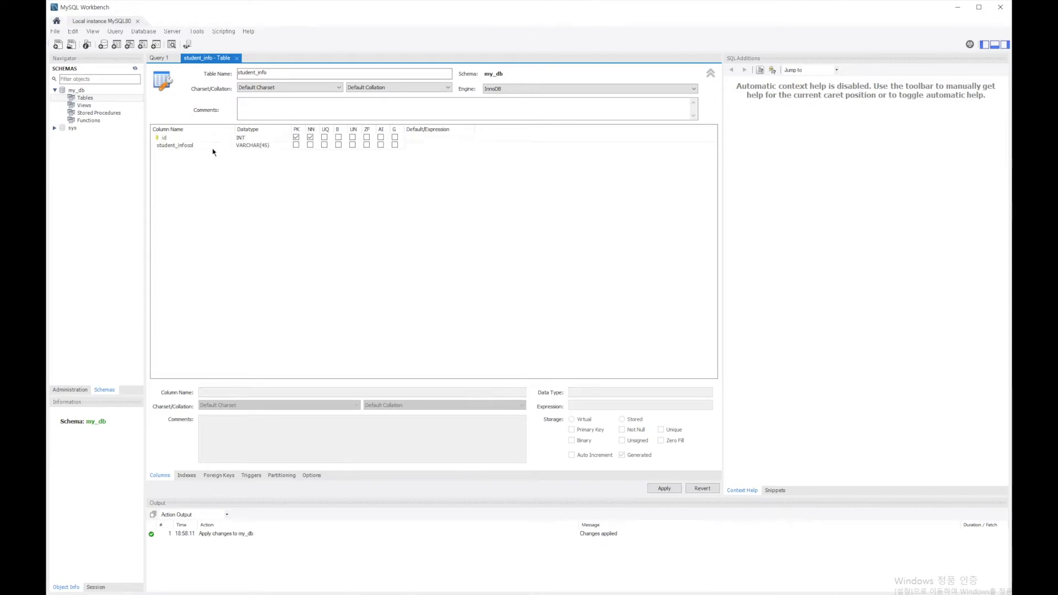
left_click(213, 147)
left_click(211, 145)
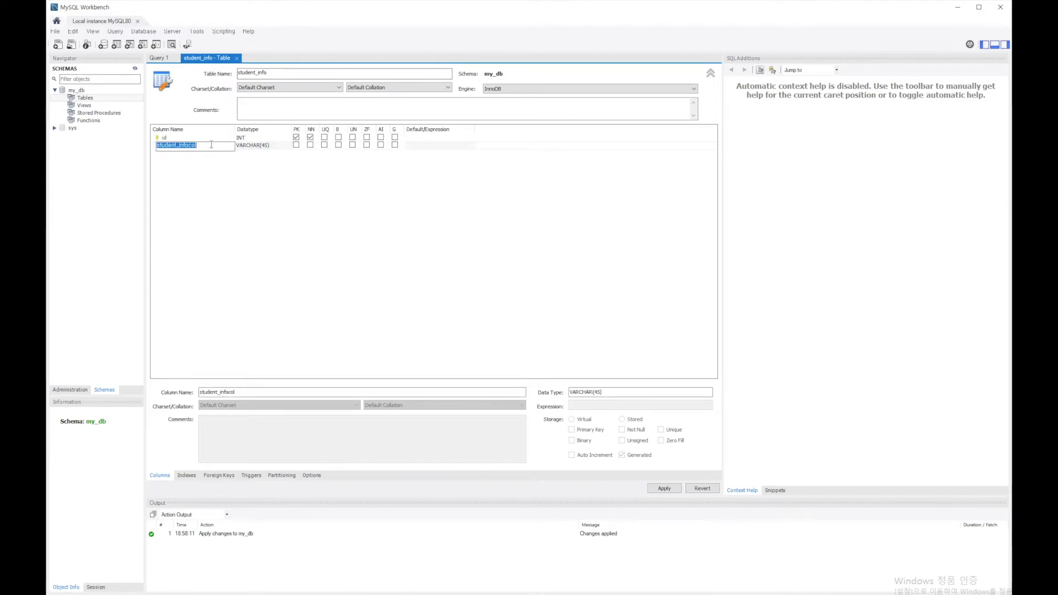
type("name")
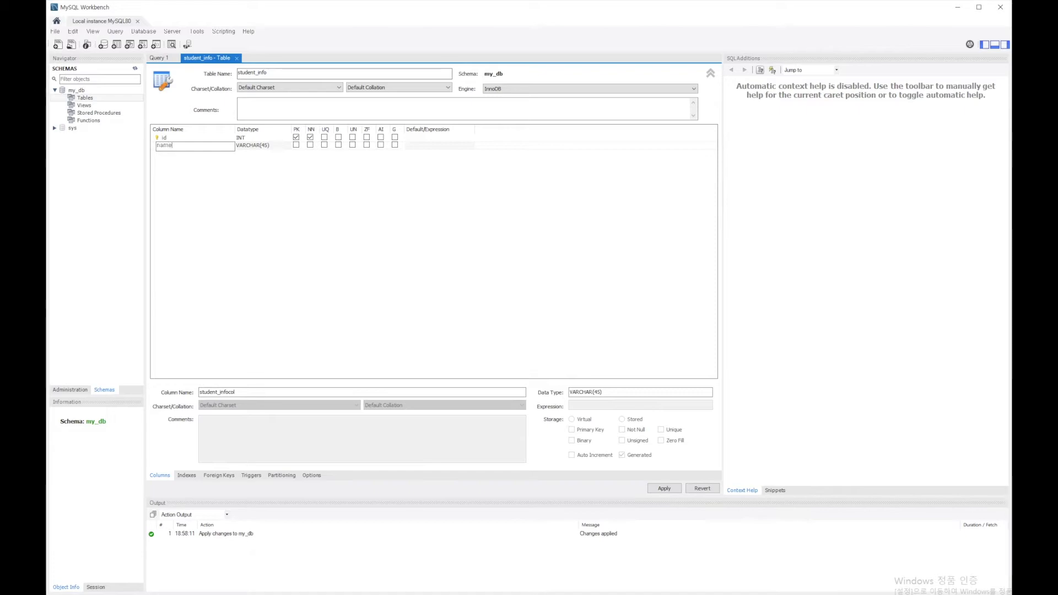
left_click(261, 168)
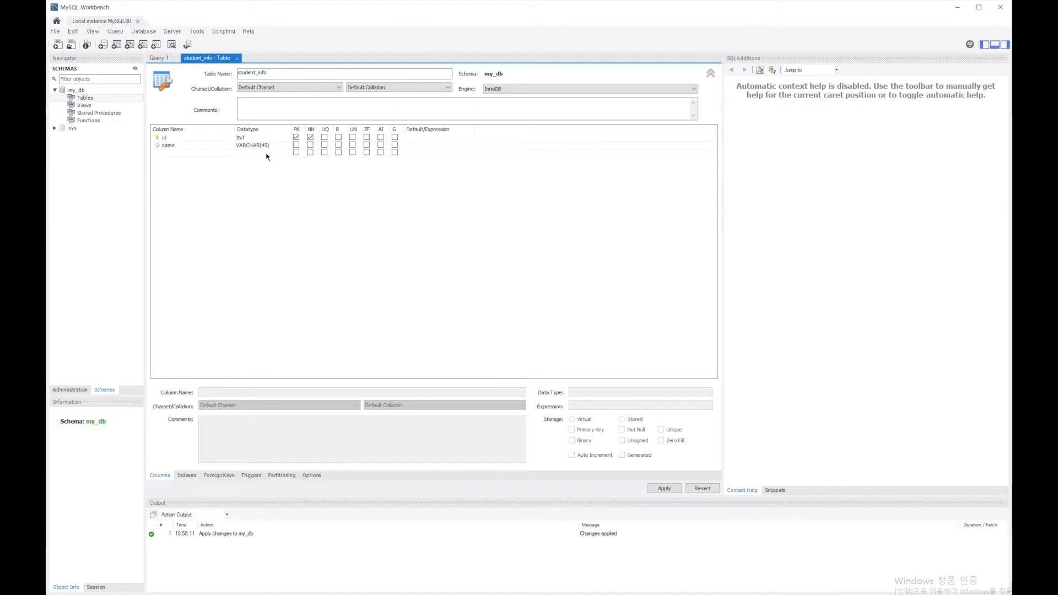
- Check the datatypes of both columns, apply the script that creates student_info, and close the table editor
left_click(246, 139)
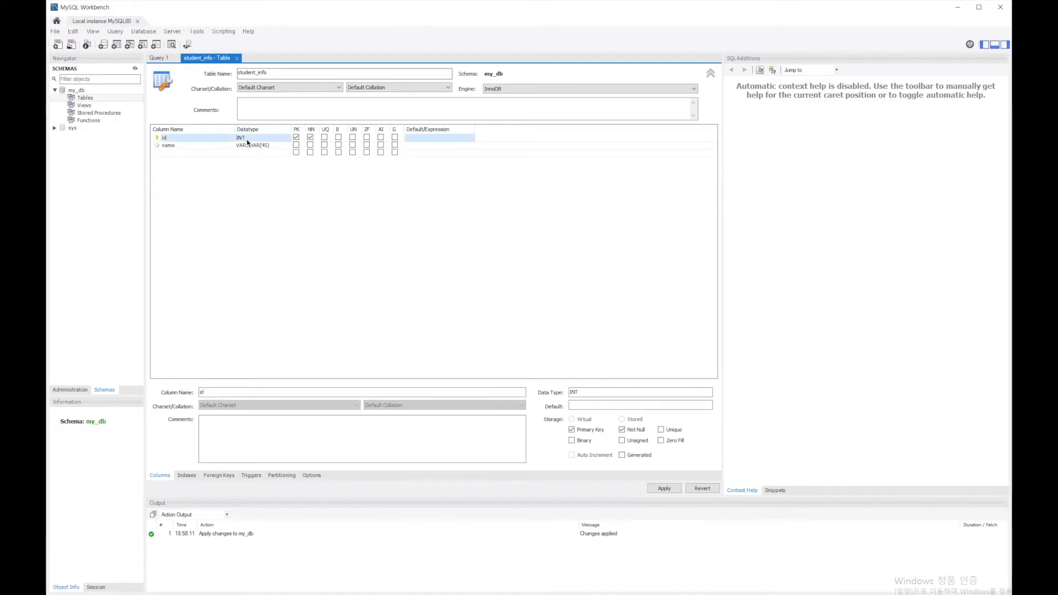
left_click(250, 147)
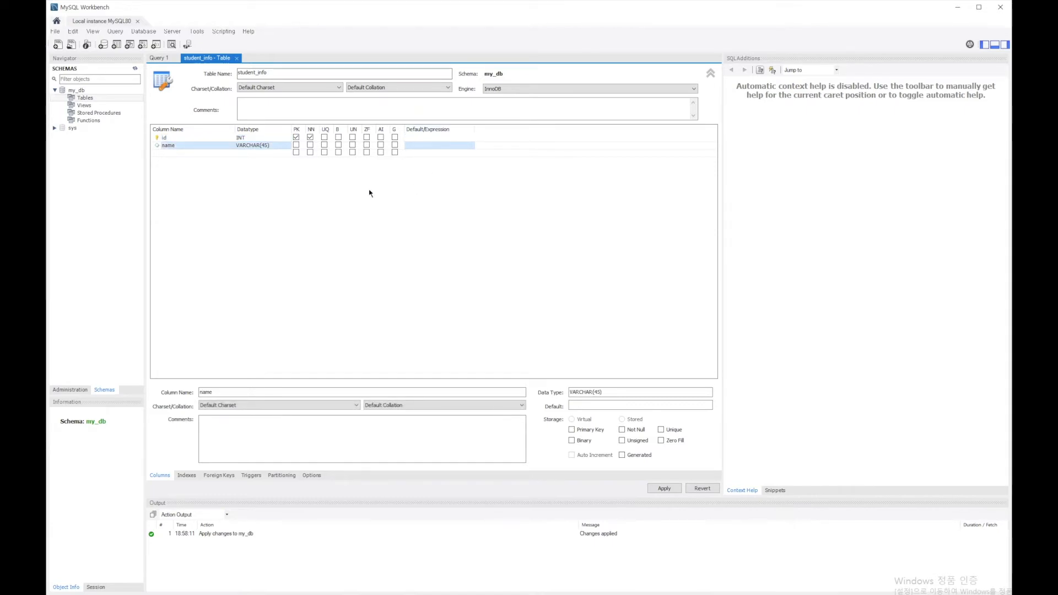
left_click(665, 488)
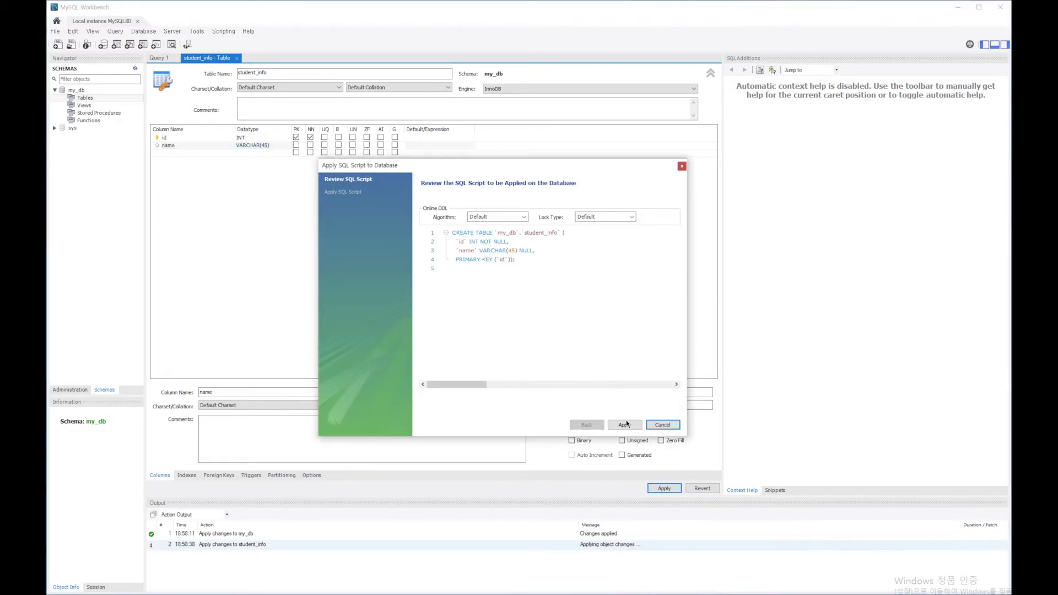
left_click(625, 425)
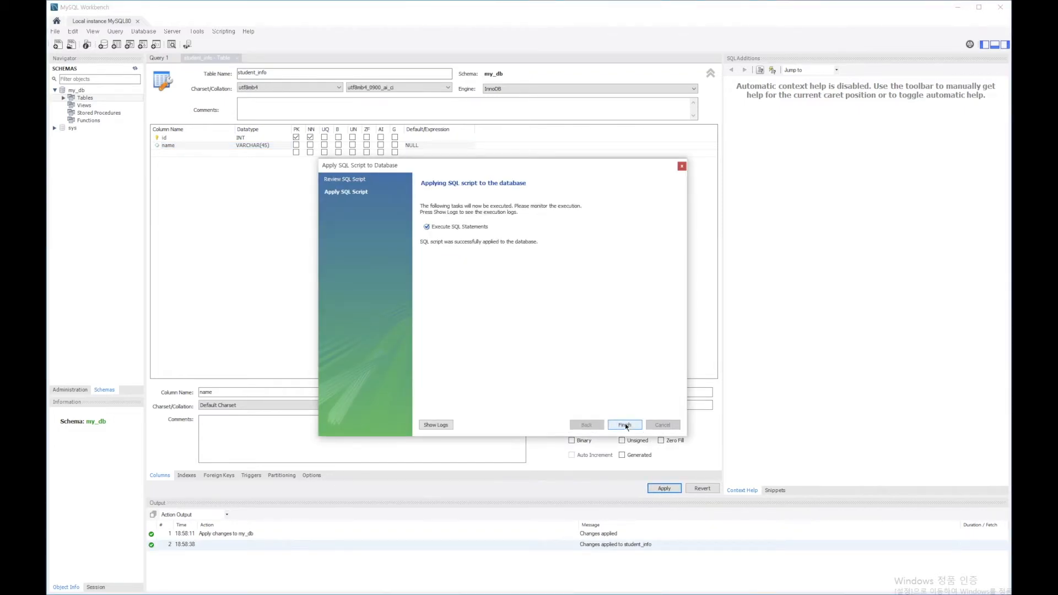
left_click(626, 425)
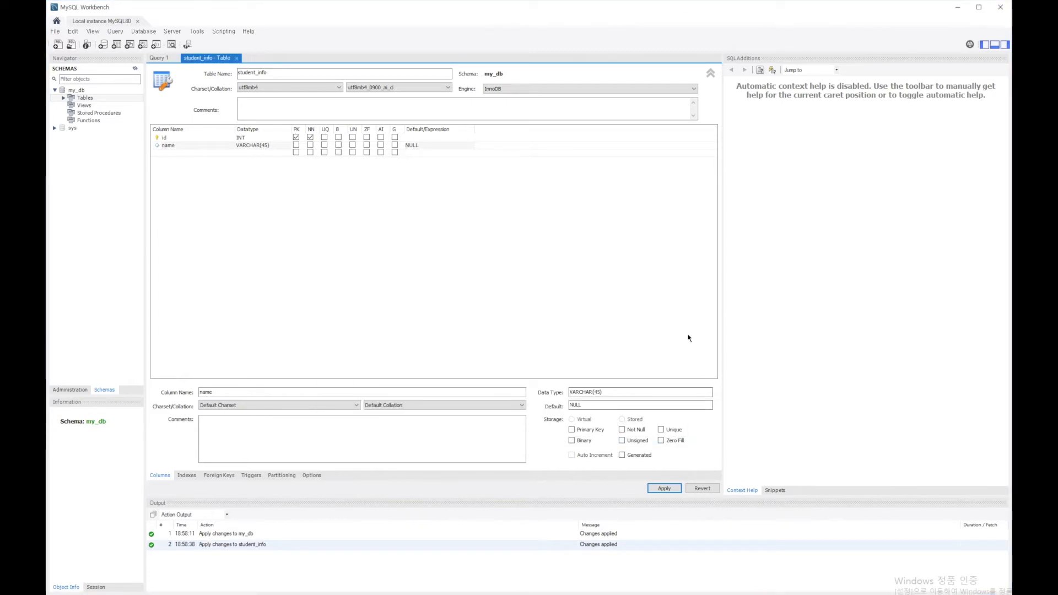
left_click(237, 58)
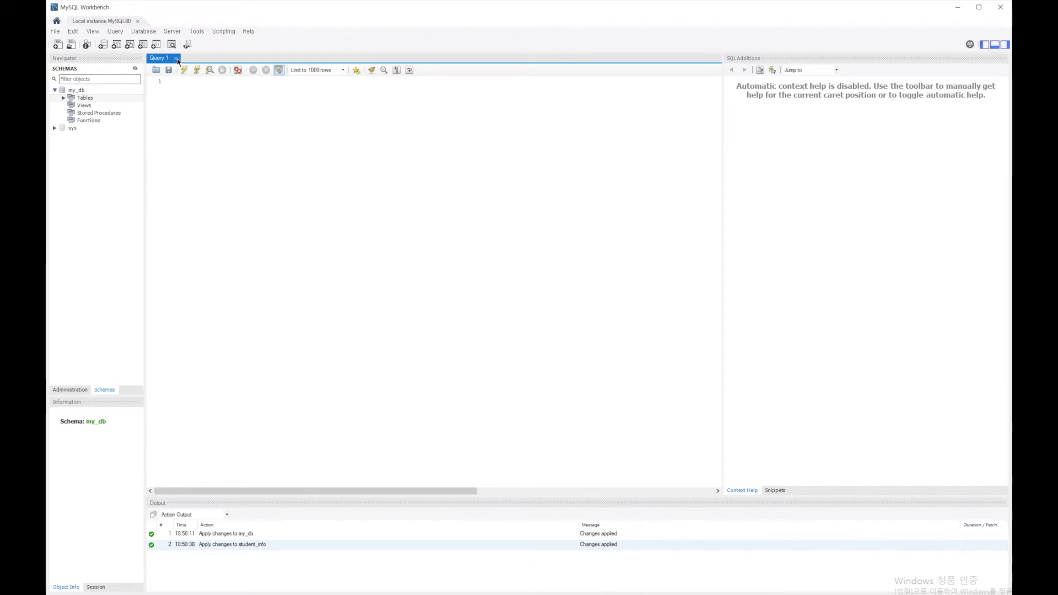
- Set my_db as the default schema
left_click(61, 91)
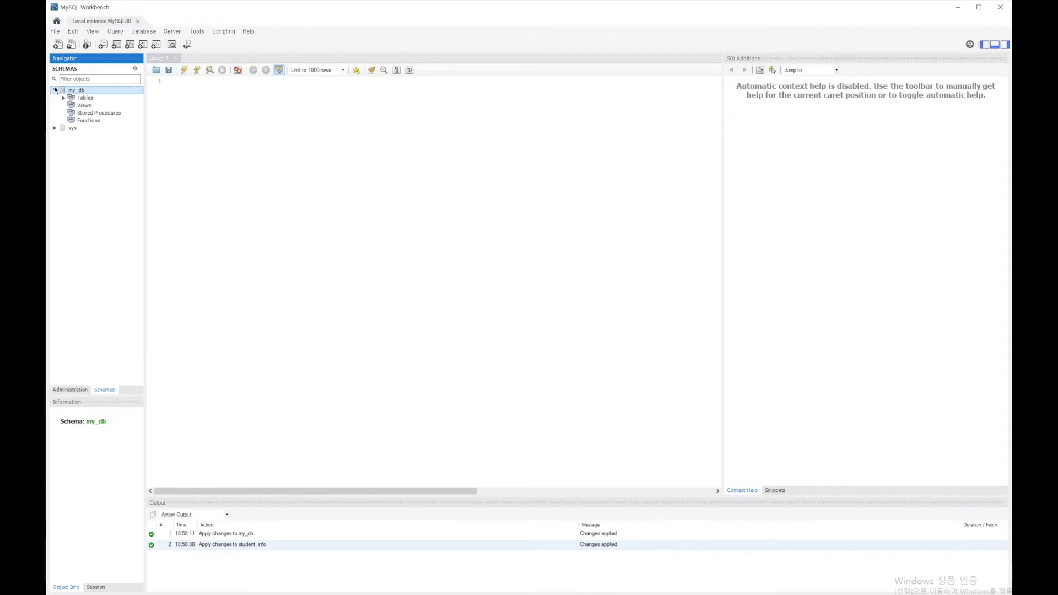
left_click(55, 90)
left_click(55, 91)
right_click(84, 98)
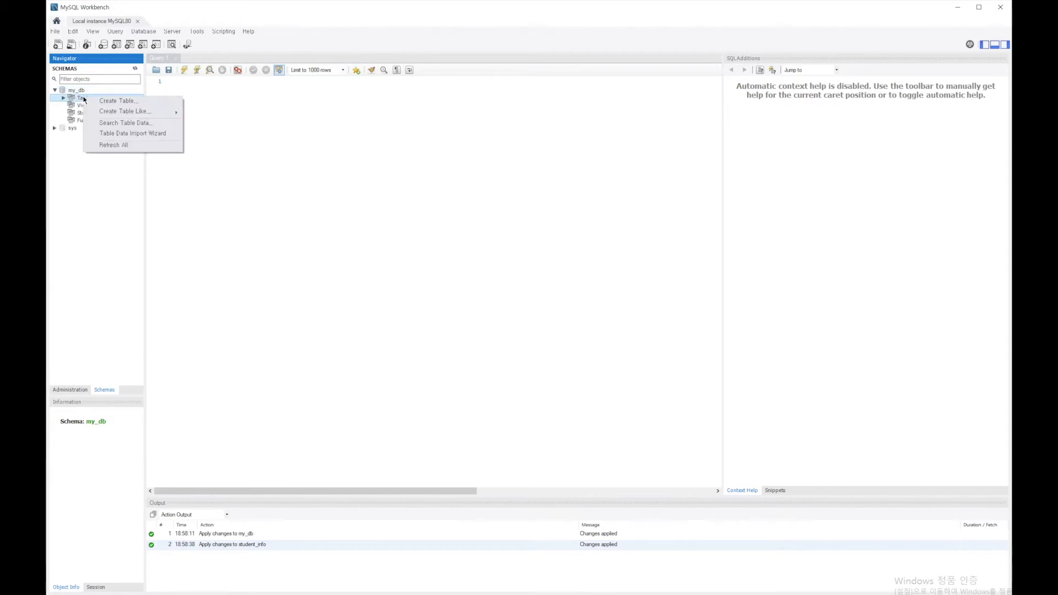
right_click(83, 90)
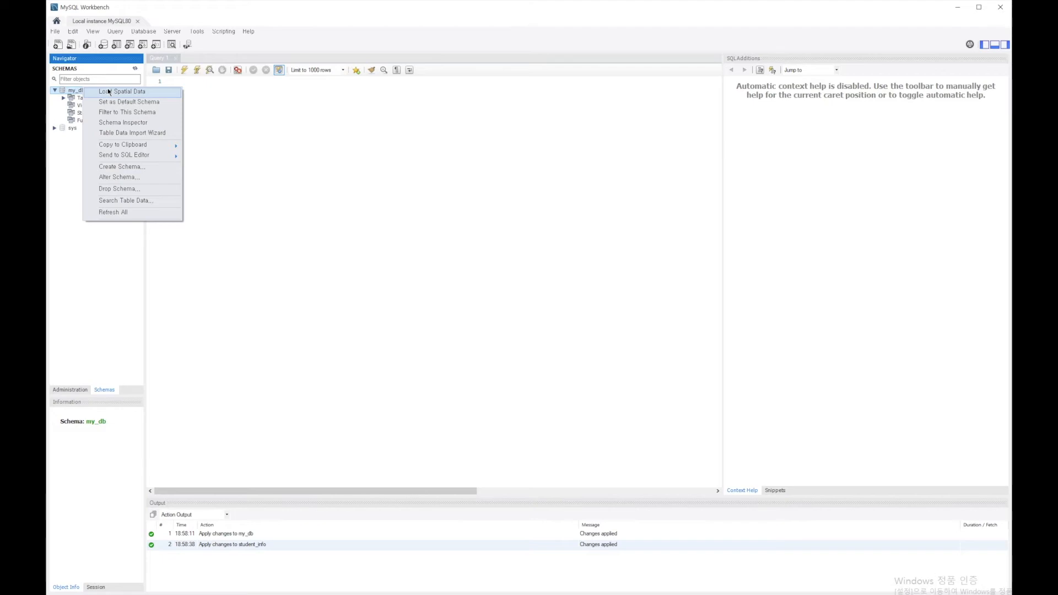
left_click(130, 103)
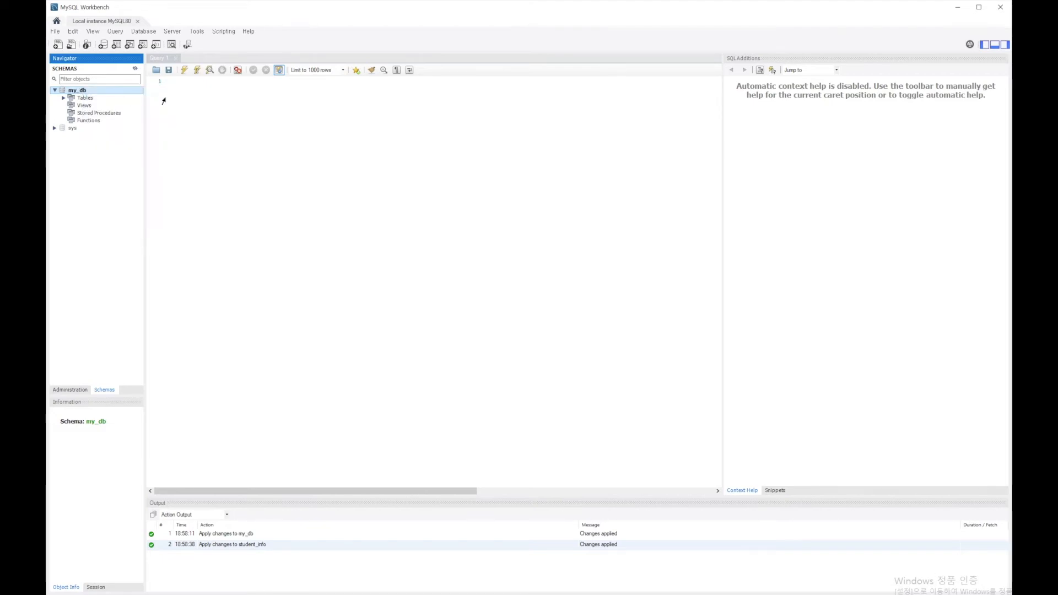
- Write the query "select * from student_info" in the SQL editor and execute it
left_click(190, 88)
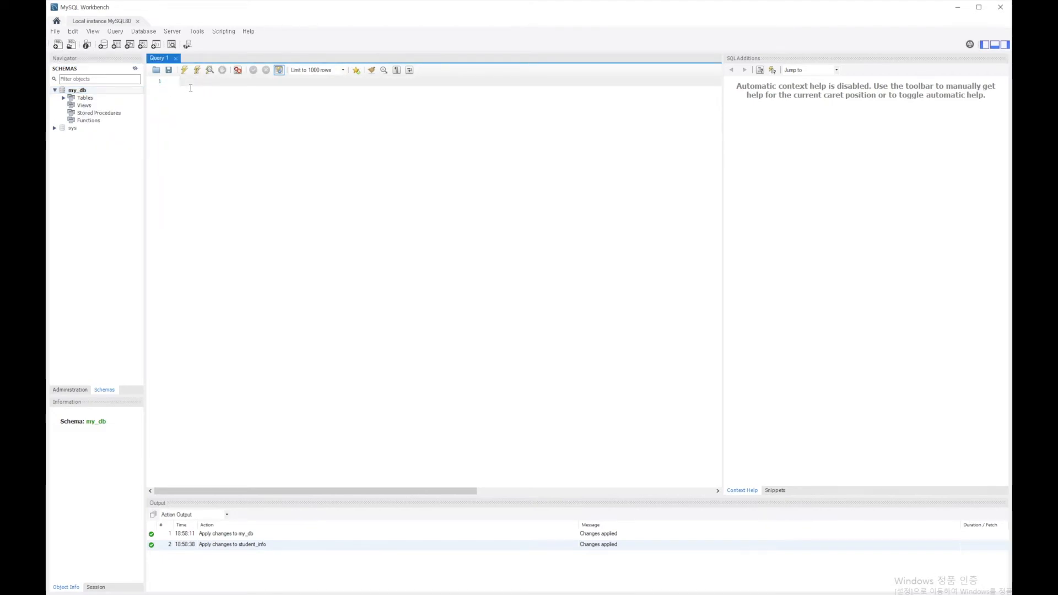
type("sle")
key("BackSpace")
key("BackSpace")
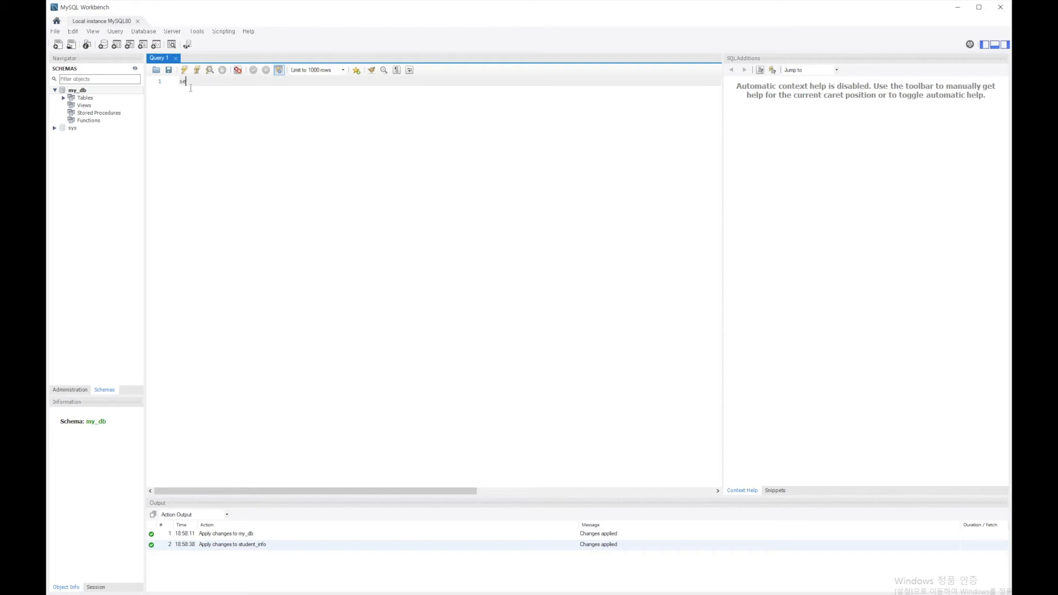
type("elect * from student_info")
left_click(185, 70)
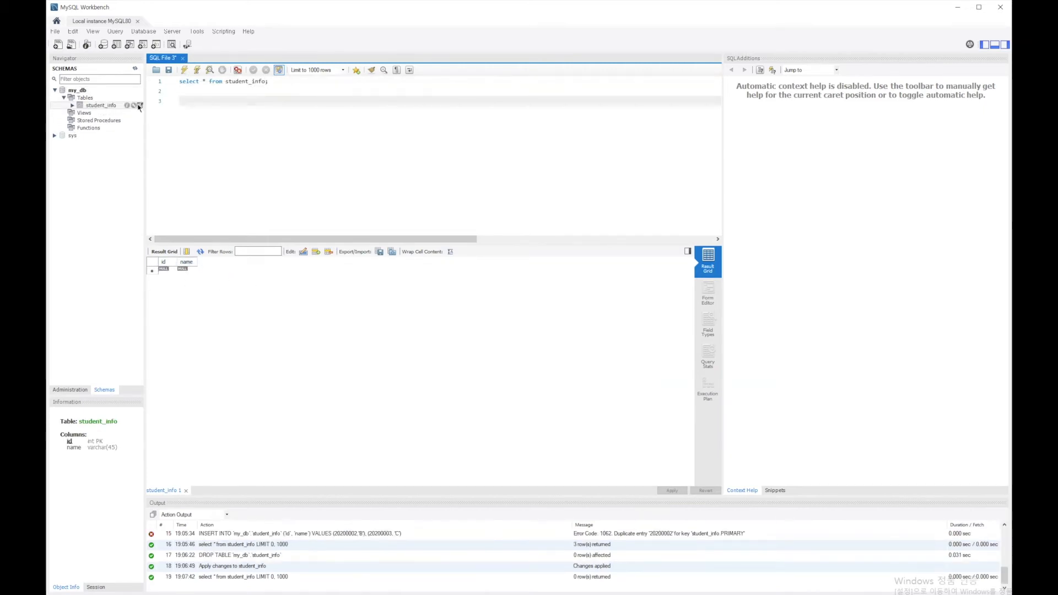
- Send an INSERT statement template for the student_info table to the SQL editor
right_click(110, 107)
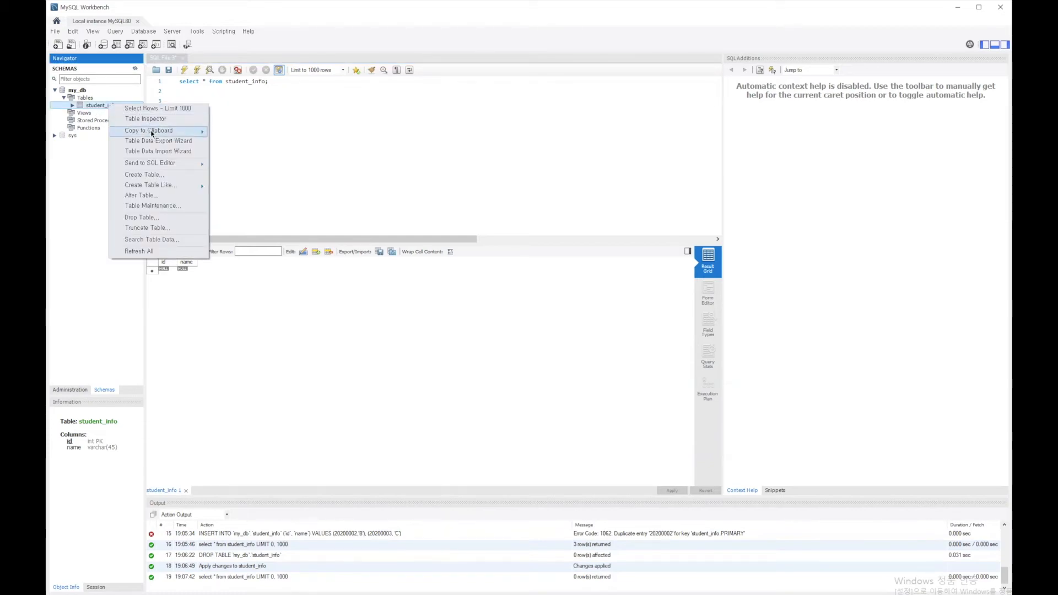
mouse_move(173, 163)
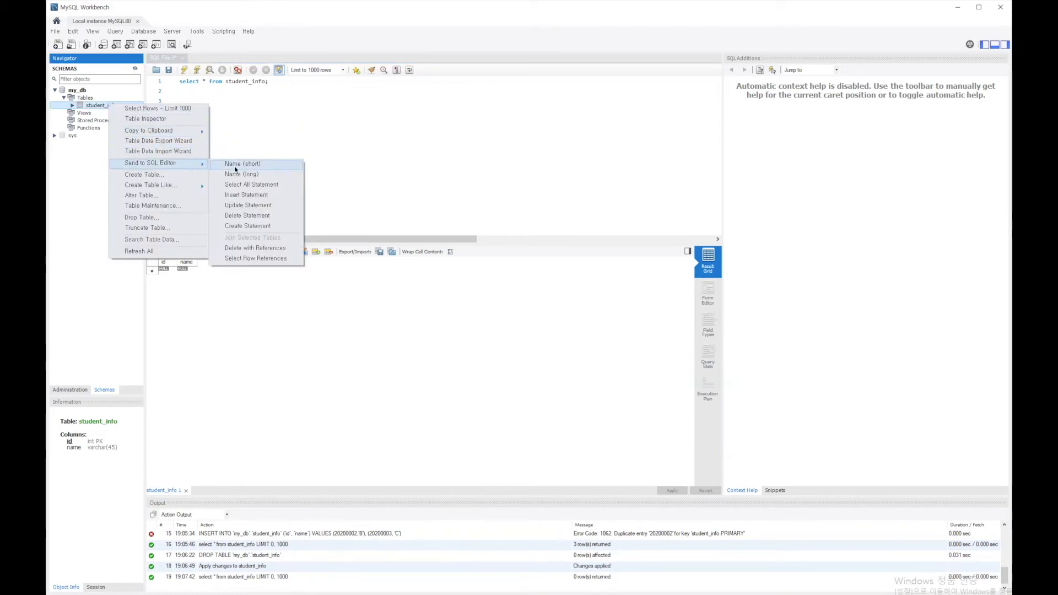
left_click(246, 194)
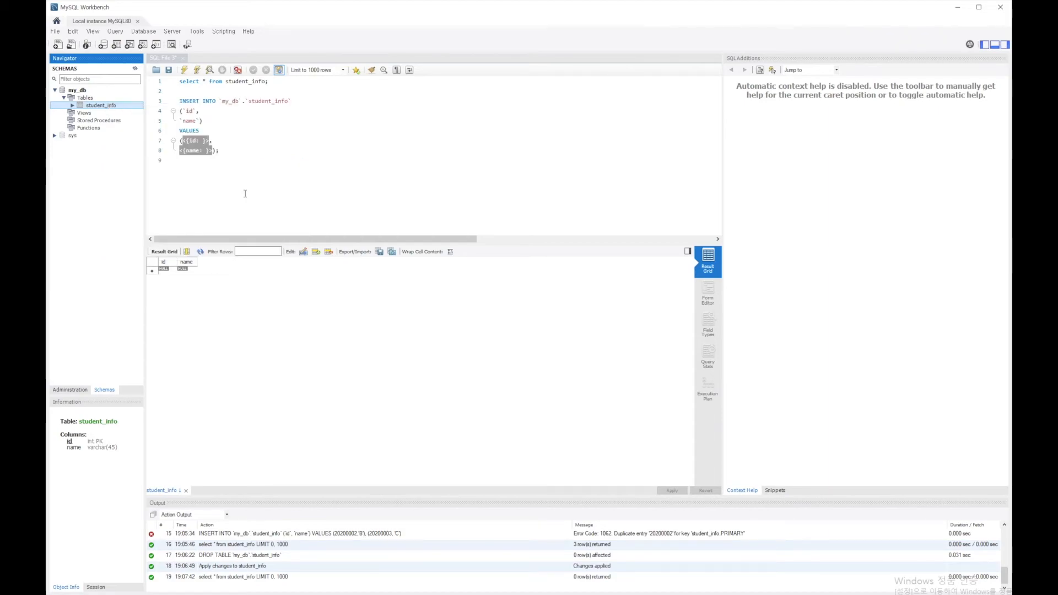
- Replace the id placeholder in the INSERT statement's VALUES list with 20200001
left_click(210, 150)
left_click(217, 140)
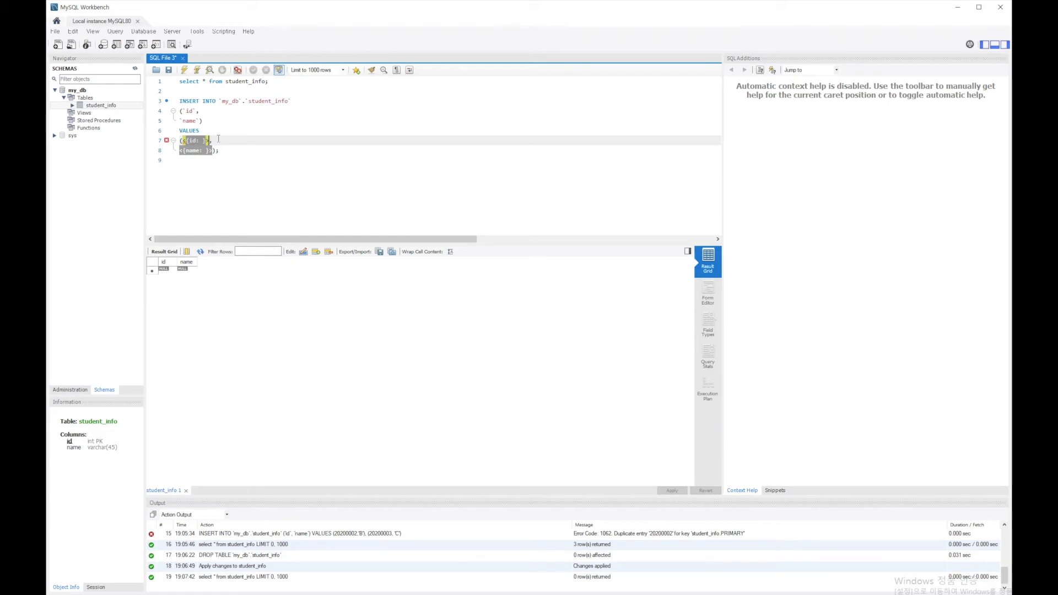
key("shift+Left")
key("shift+Left")
key("shift+Left")
key("shift+Left")
key("shift+Left")
key("shift+Left")
key("shift+Left")
key("shift+Left")
key("shift+Left")
key("shift+Left")
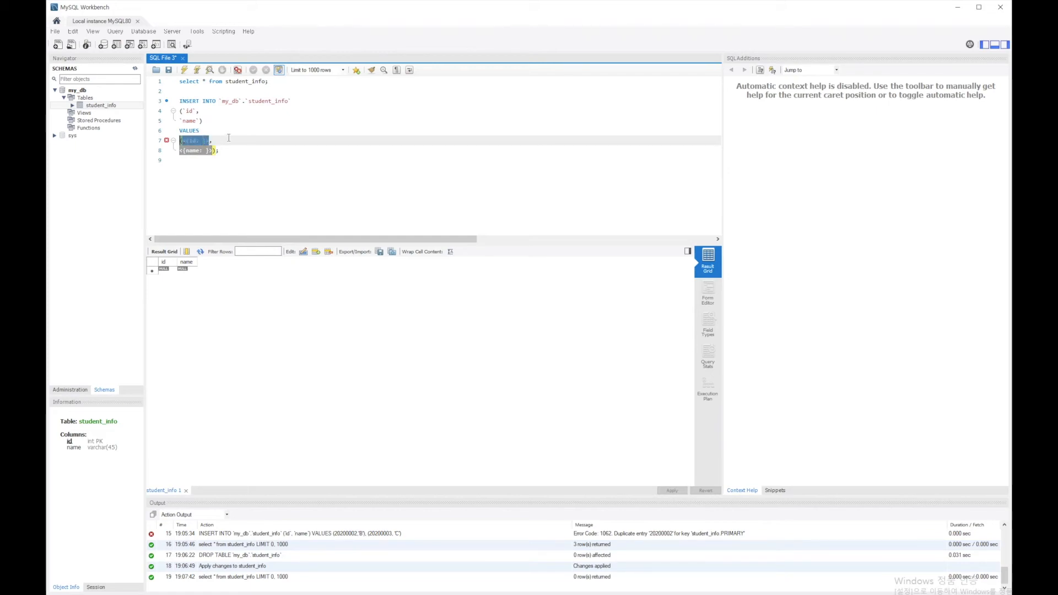
key("shift+Right")
key("shift+Right")
type("2020")
type("0003")
key("Tab")
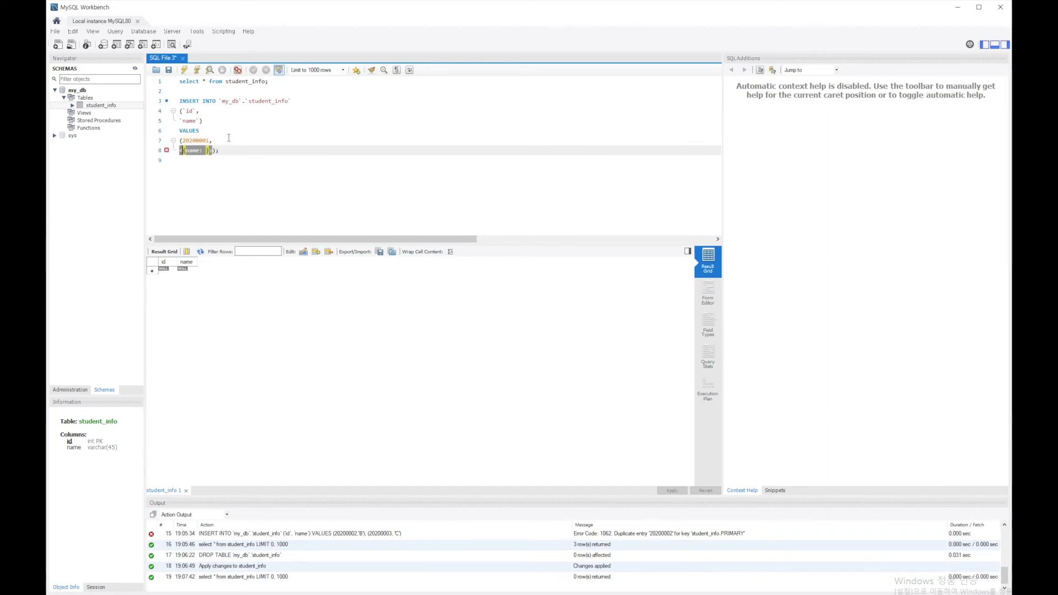
- Replace the name placeholder with 'a' and put it on the same line as the id value
key("Down")
key("Up")
key("BackSpace")
key("BackSpace")
key("BackSpace")
key("BackSpace")
key("BackSpace")
key("BackSpace")
key("BackSpace")
key("BackSpace")
key("BackSpace")
key("BackSpace")
key("BackSpace")
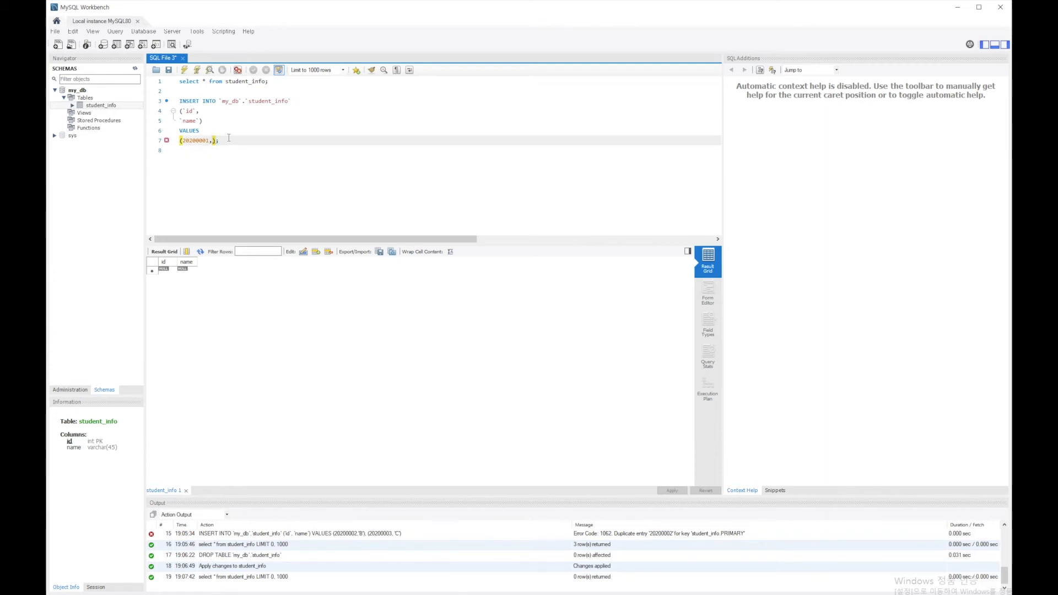
type("'a'")
- Execute only the first select query, and after it only the INSERT statement for the row (20200001, 'a')
left_click(220, 90)
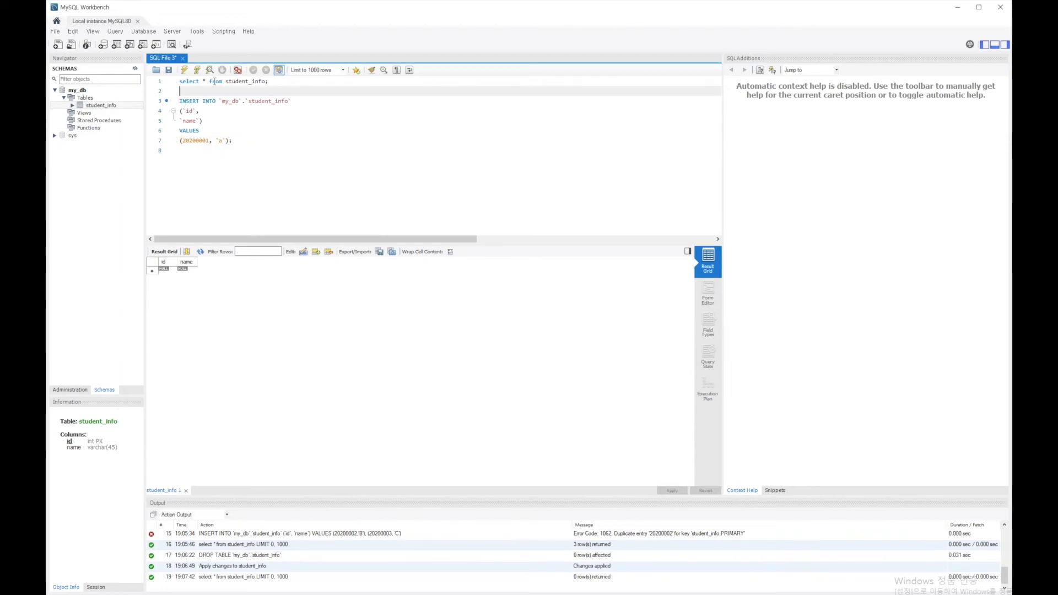
left_click(197, 70)
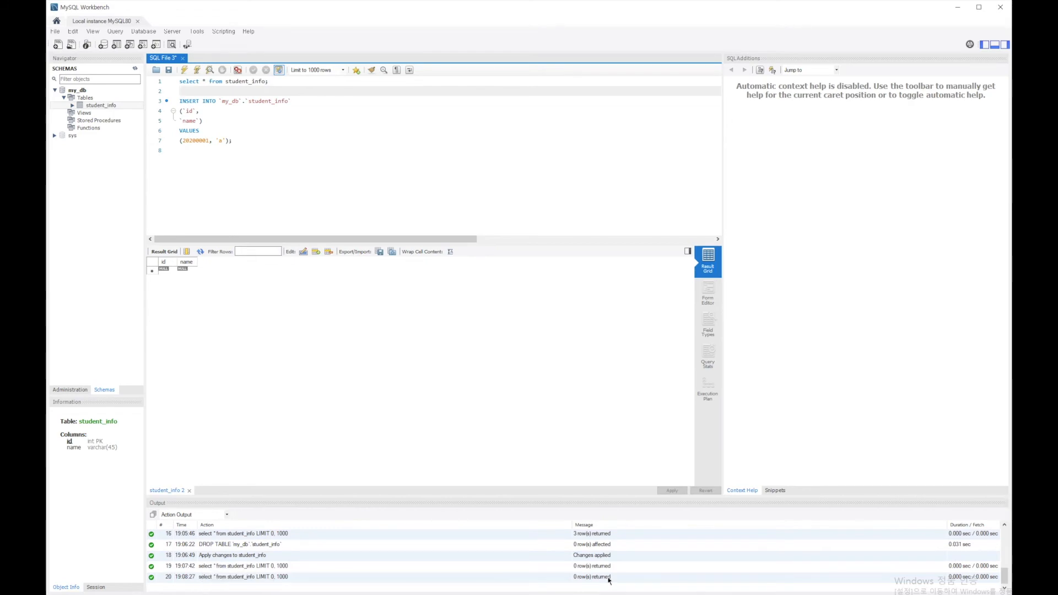
left_click(175, 160)
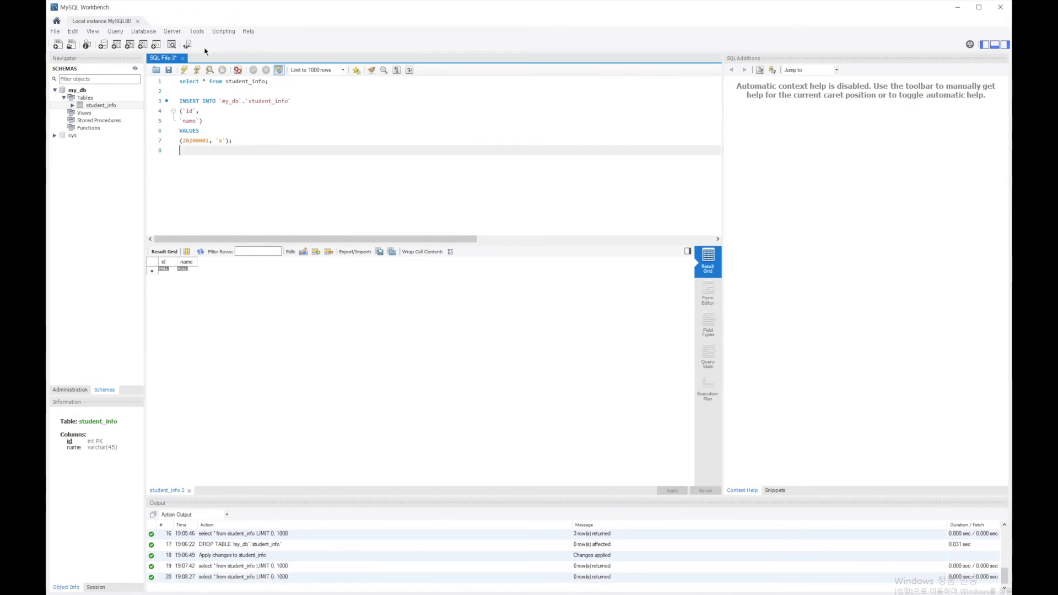
left_click(197, 70)
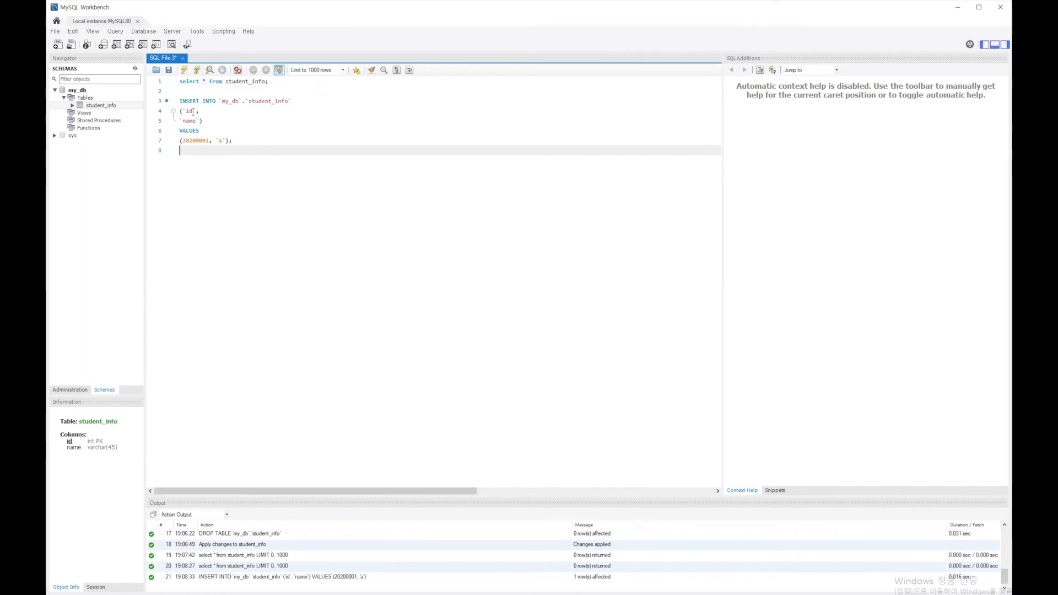
- Copy the query "select * from student_info;" below the first INSERT statement, run the whole script, and execute the copied query alone
left_click_drag(180, 81, 275, 75)
key("ctrl+c")
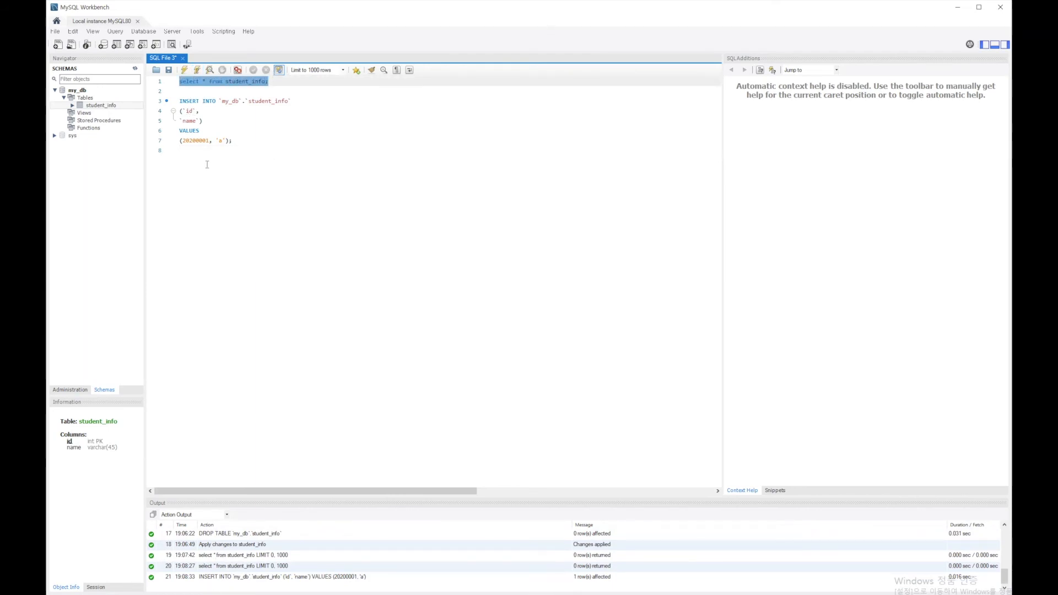
left_click(228, 152)
key("Return")
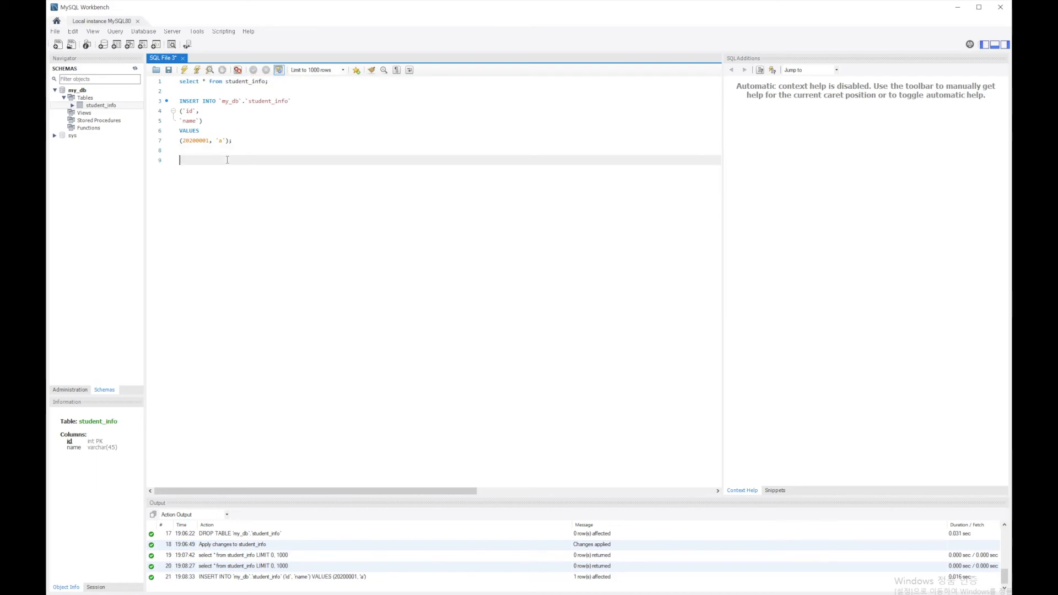
key("ctrl+v")
left_click(184, 70)
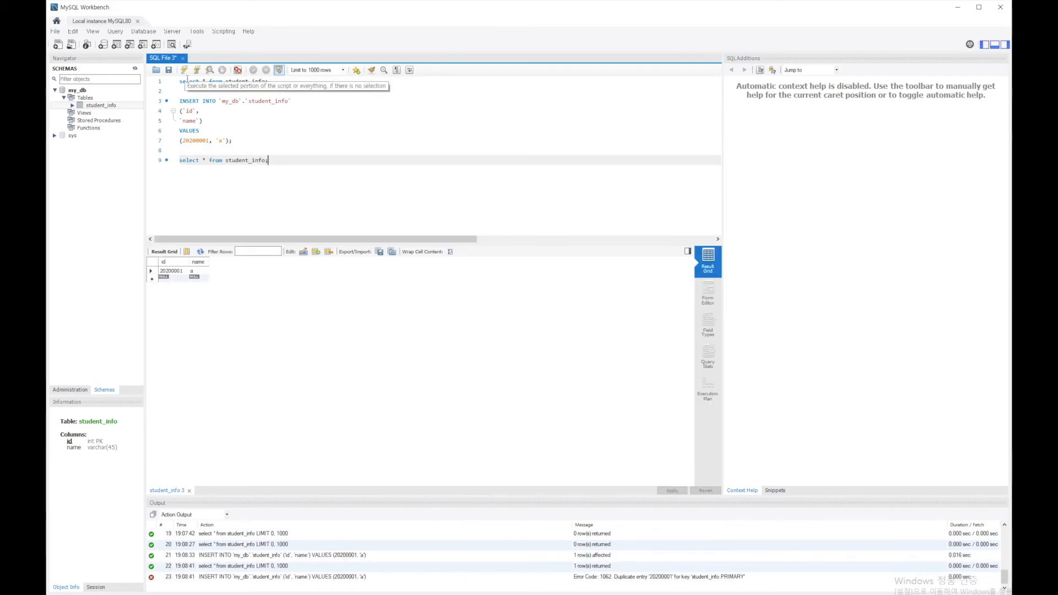
left_click(196, 70)
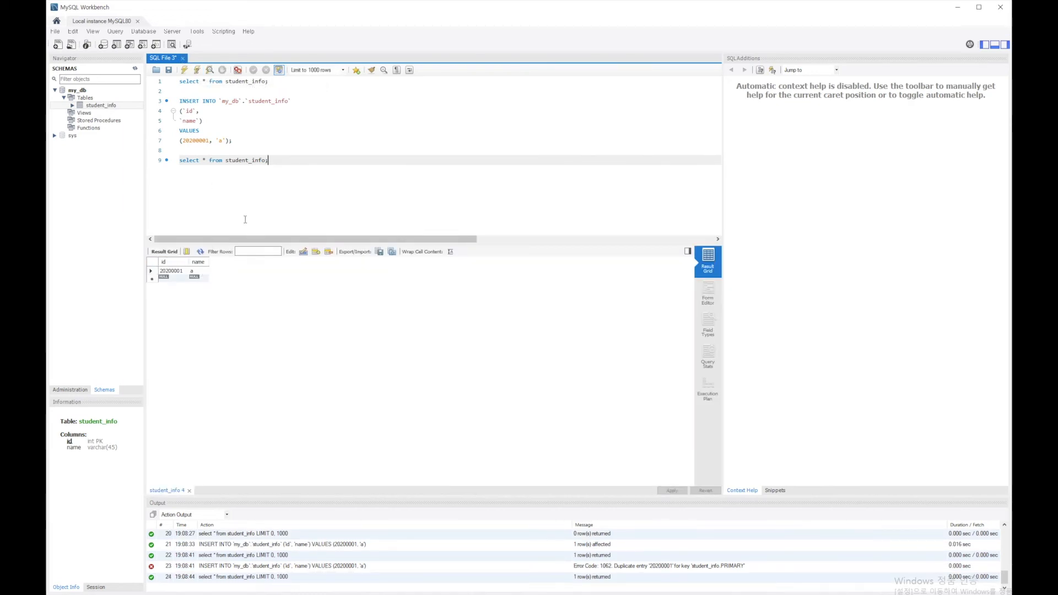
- Duplicate the complete INSERT statement below the second select query, leaving a blank line between them
key("Return")
key("Return")
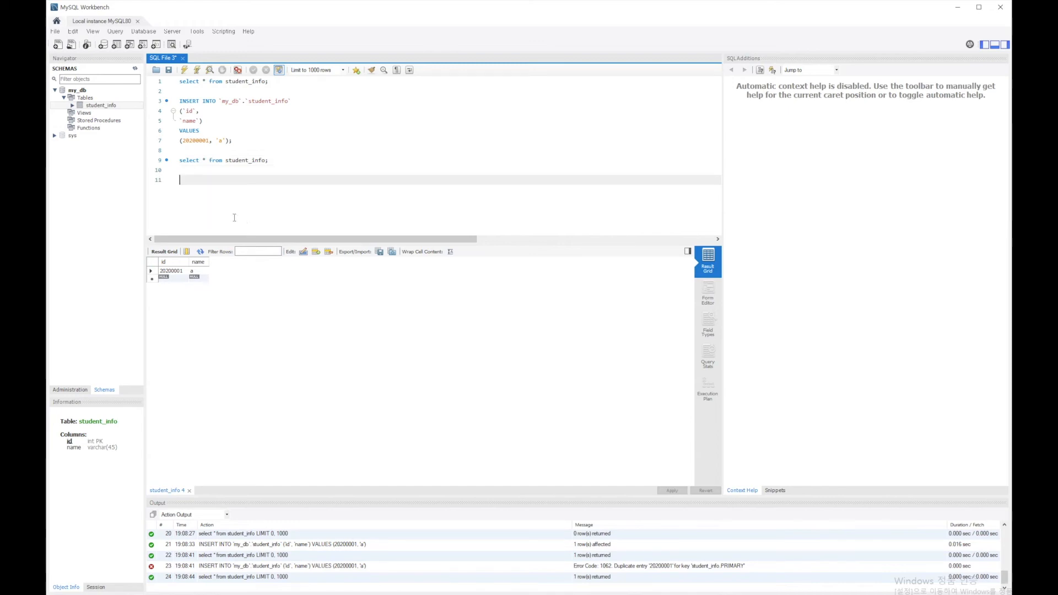
left_click_drag(237, 140, 181, 102)
key("ctrl+c")
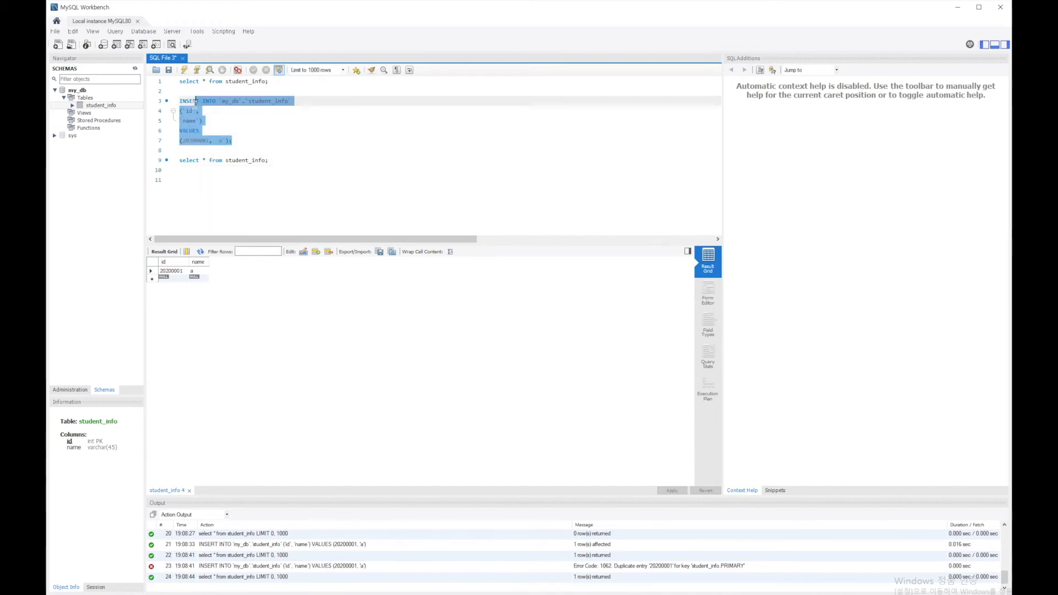
left_click(197, 181)
key("ctrl+v")
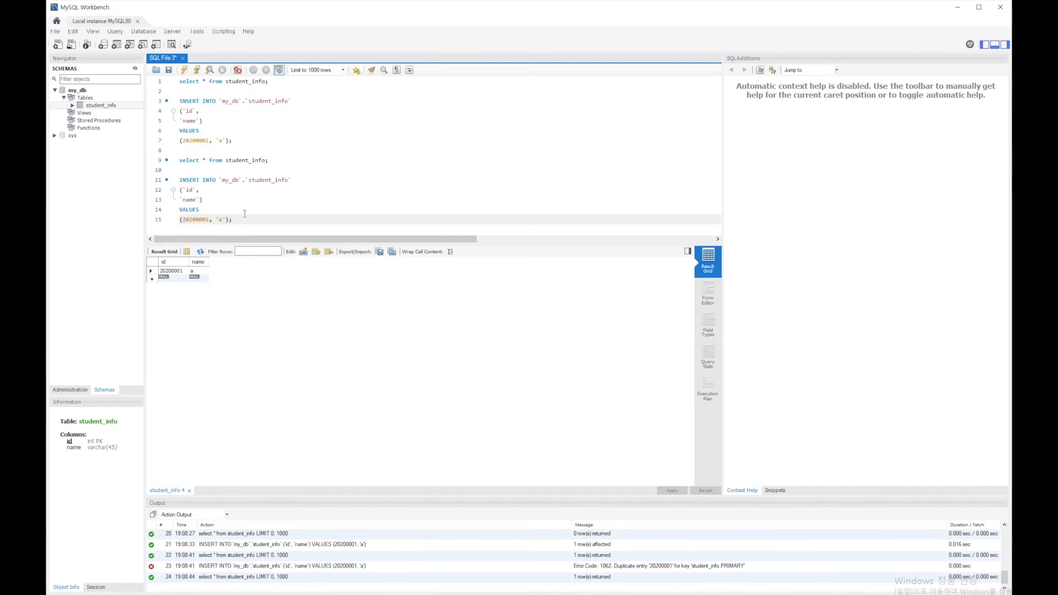
- Change the duplicated INSERT statement's values to (20200002, 'b'), (20200003, 'c') and execute only that statement
key("Left")
key("Left")
key("Left")
key("Left")
key("Left")
key("Left")
key("Left")
key("Left")
key("BackSpace")
type("2")
key("Right")
key("Right")
key("Right")
key("Right")
type(", (20200003, 'c')")
left_click(199, 69)
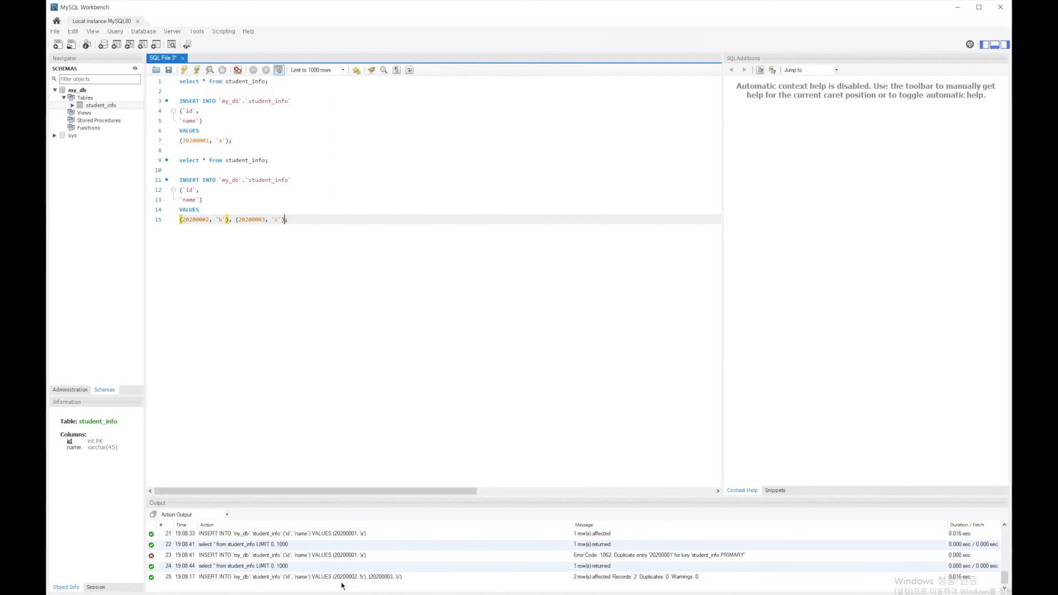
- Add another copy of "select * from student_info;" after the second INSERT statement and execute only that query
left_click(298, 224)
key("Return")
key("Return")
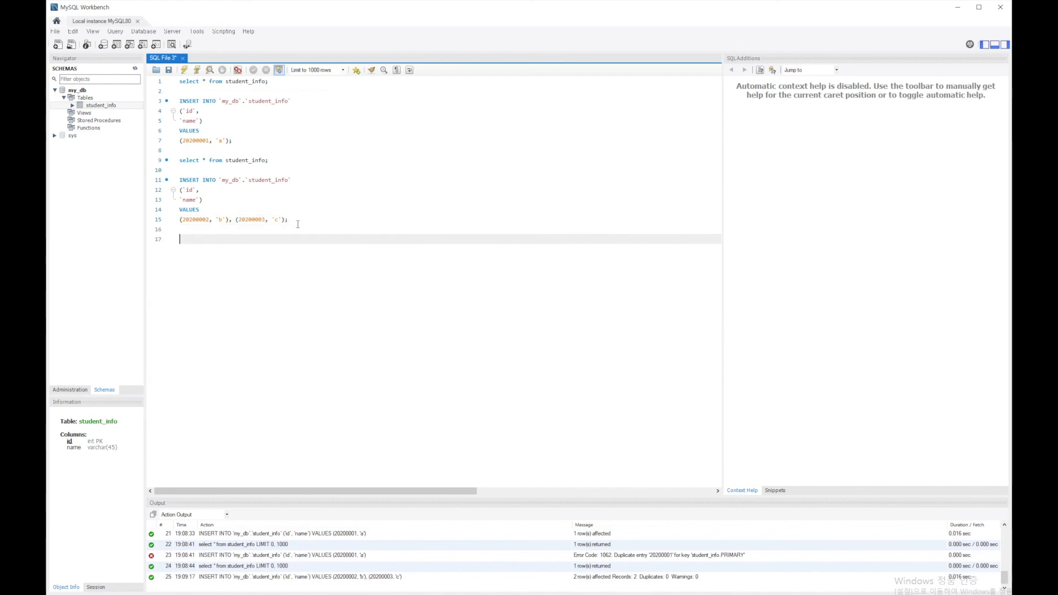
key("Up")
key("Up")
key("Up")
key("Up")
key("Up")
key("Up")
key("Up")
key("Up")
key("Up")
key("Up")
key("Down")
key("Down")
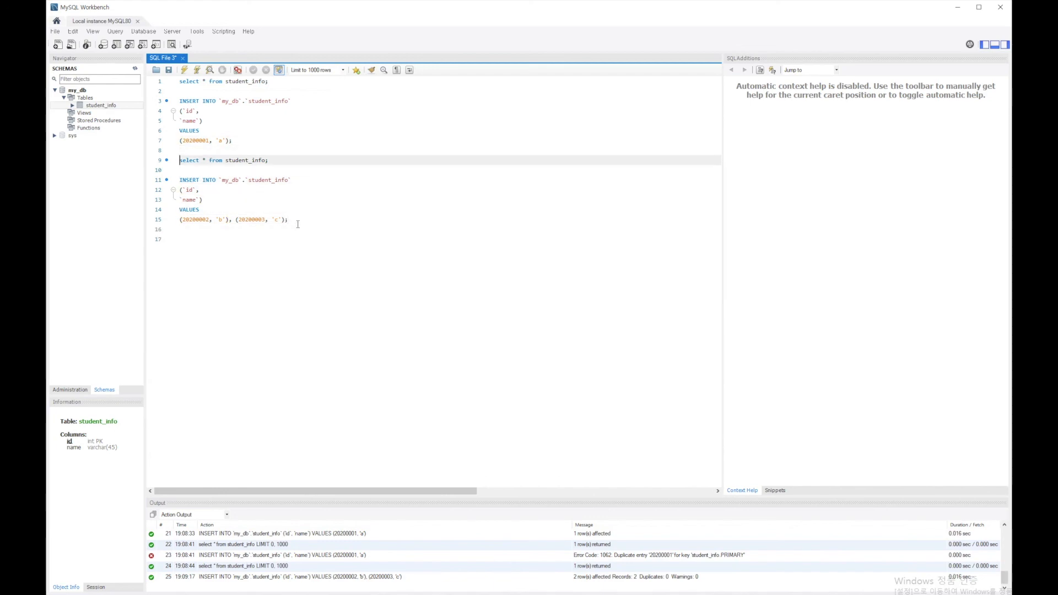
key("shift+Down")
key("ctrl+c")
key("Down")
key("Down")
key("Down")
key("Down")
key("Down")
key("Down")
key("Down")
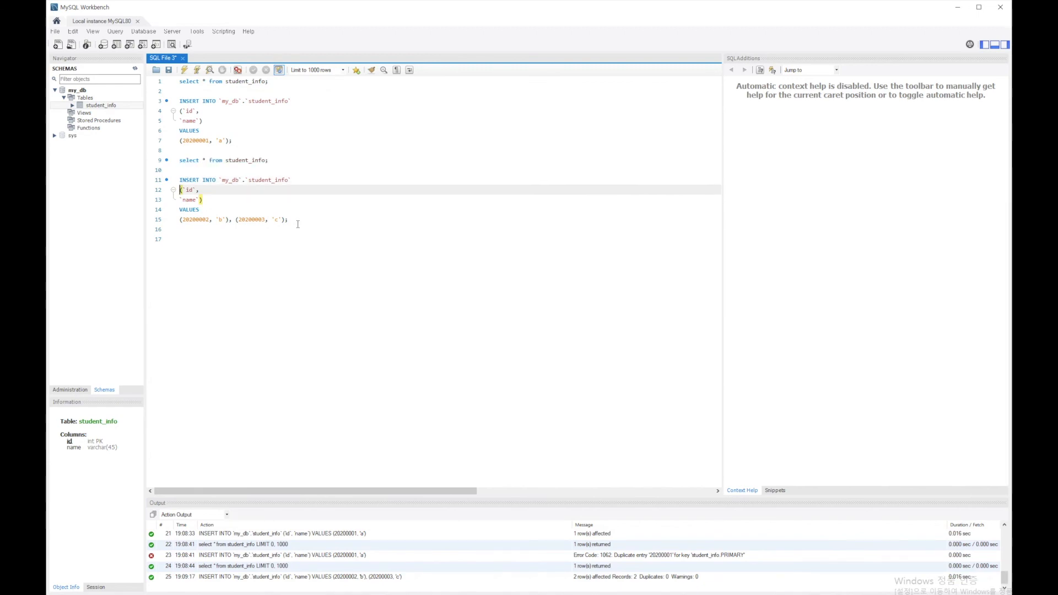
key("ctrl+v")
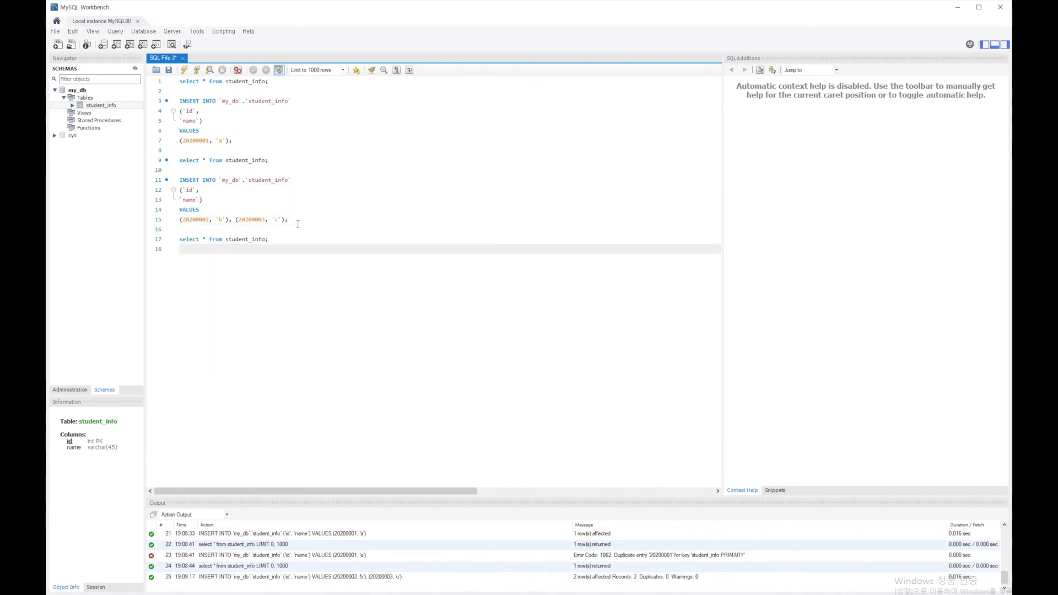
left_click(196, 70)
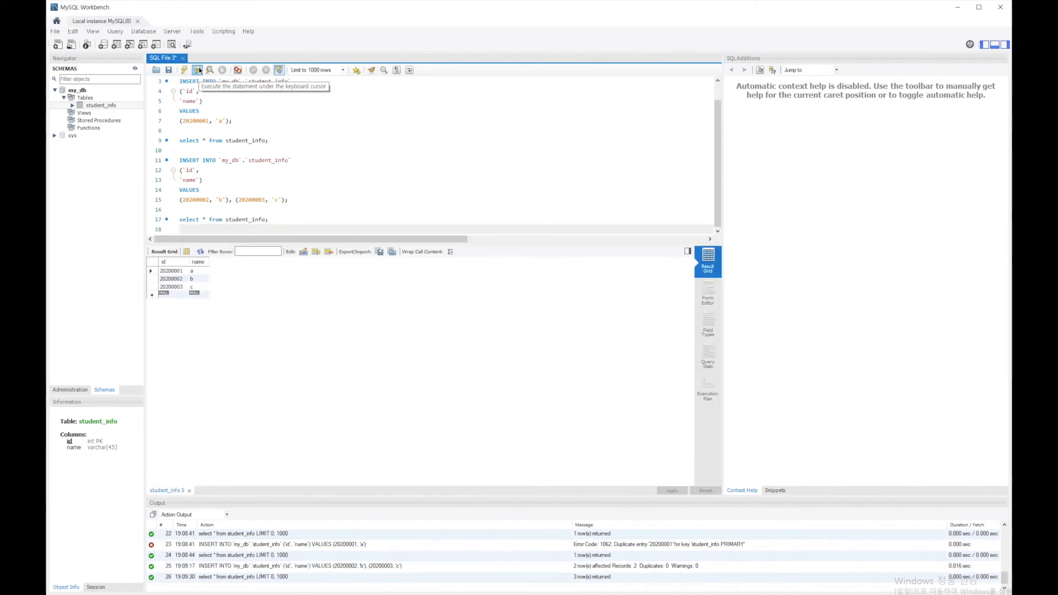